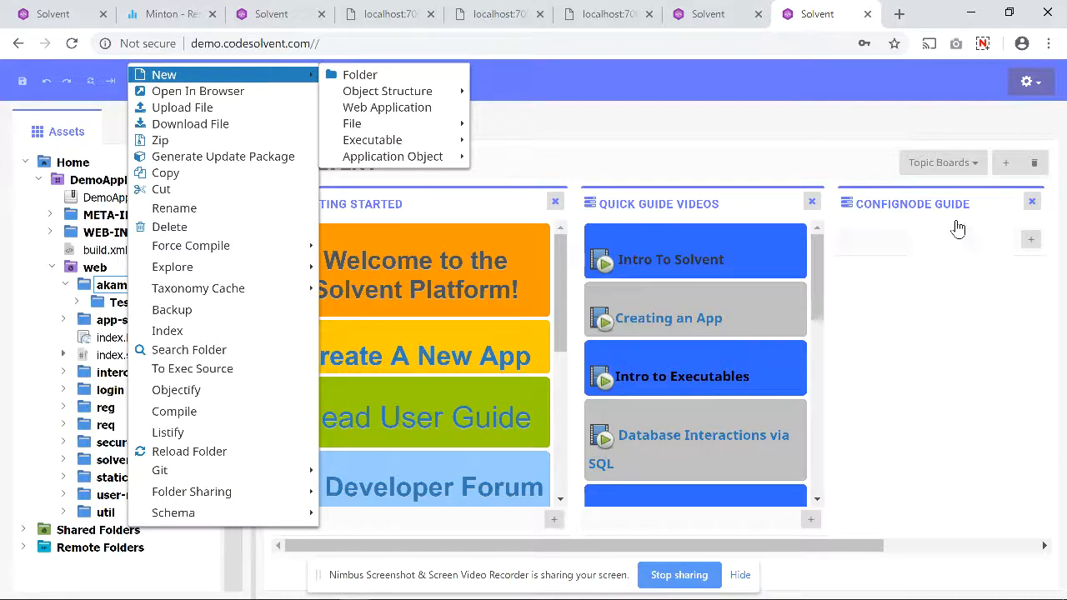
# - Start a new object structure in the akamai folder and name it AkamaiConfig
pyautogui.click(510, 90)
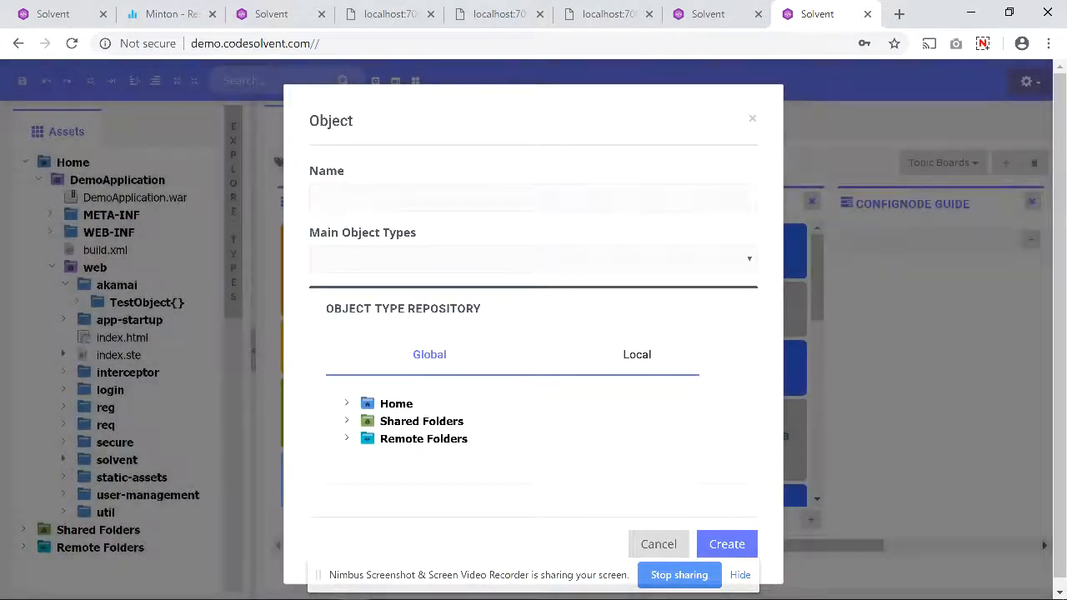
pyautogui.click(533, 198)
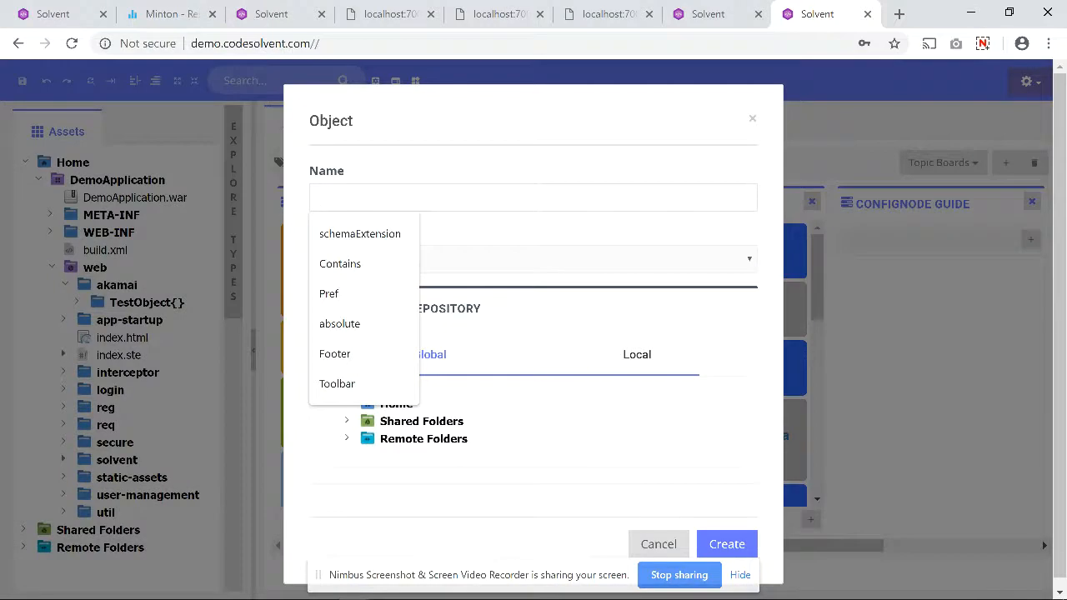
pyautogui.write('a')
pyautogui.press('BackSpace')
pyautogui.write('Akamai')
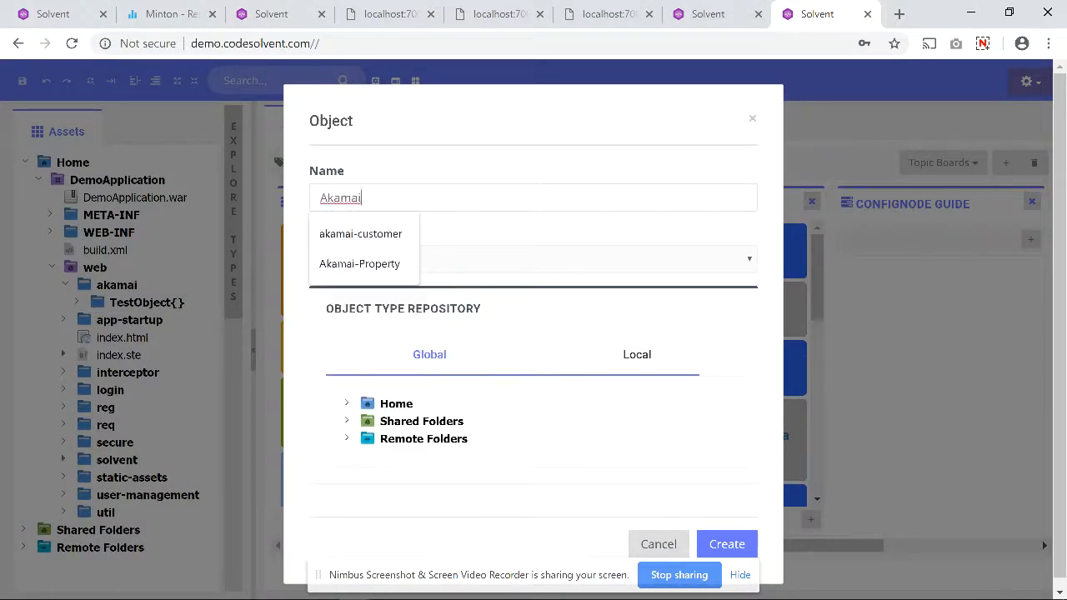
pyautogui.write('Config')
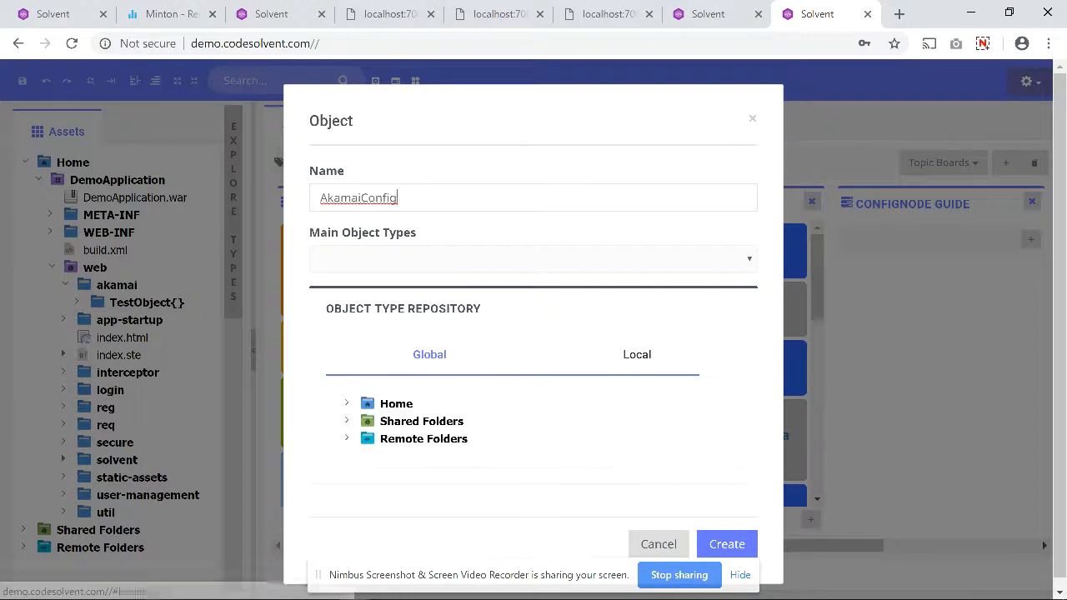
# - Choose AkamaiConfigType{} from the remote Type Repository as the object type and create the object
pyautogui.click(636, 355)
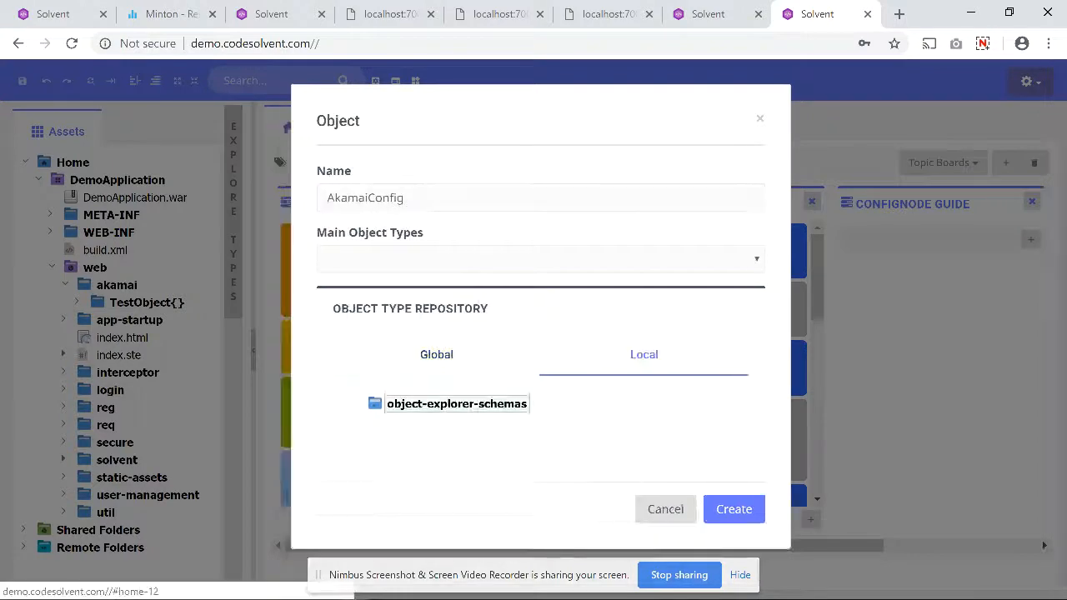
pyautogui.click(429, 355)
pyautogui.click(347, 439)
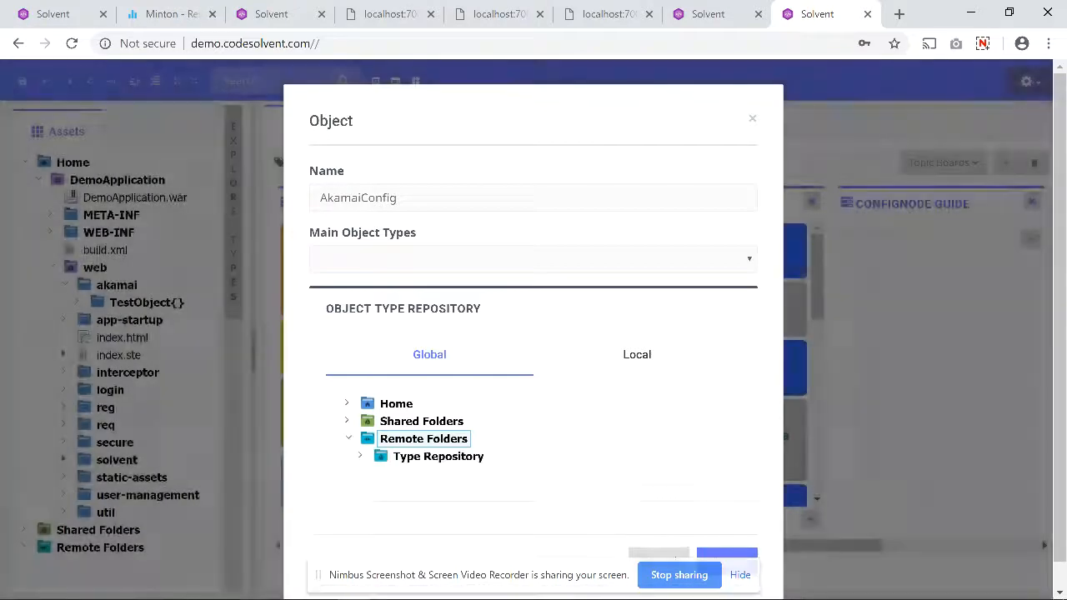
pyautogui.click(362, 456)
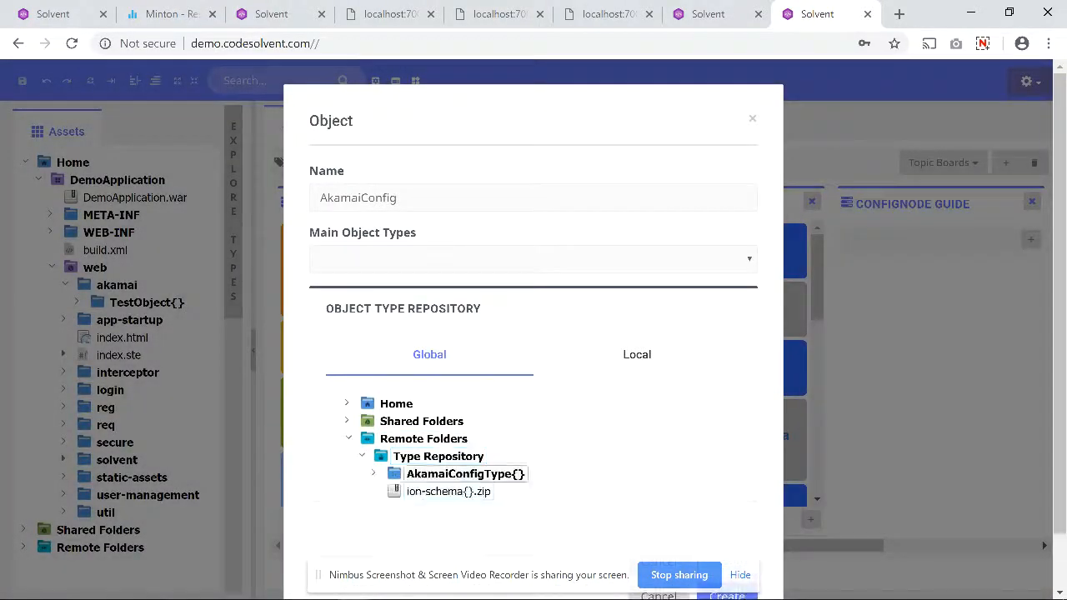
pyautogui.click(460, 474)
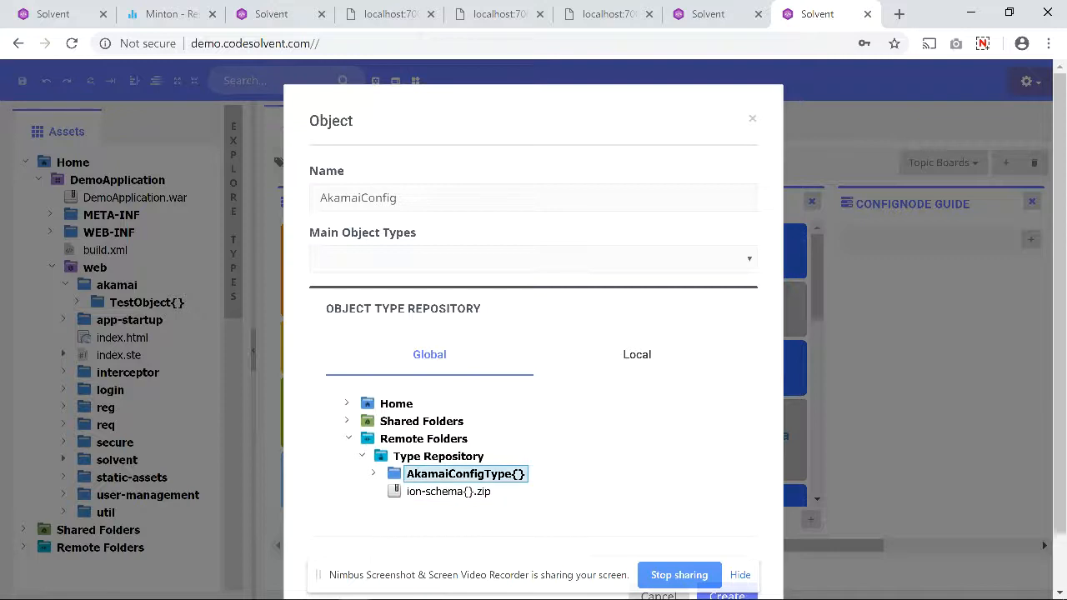
pyautogui.scroll(-1, 534, 333)
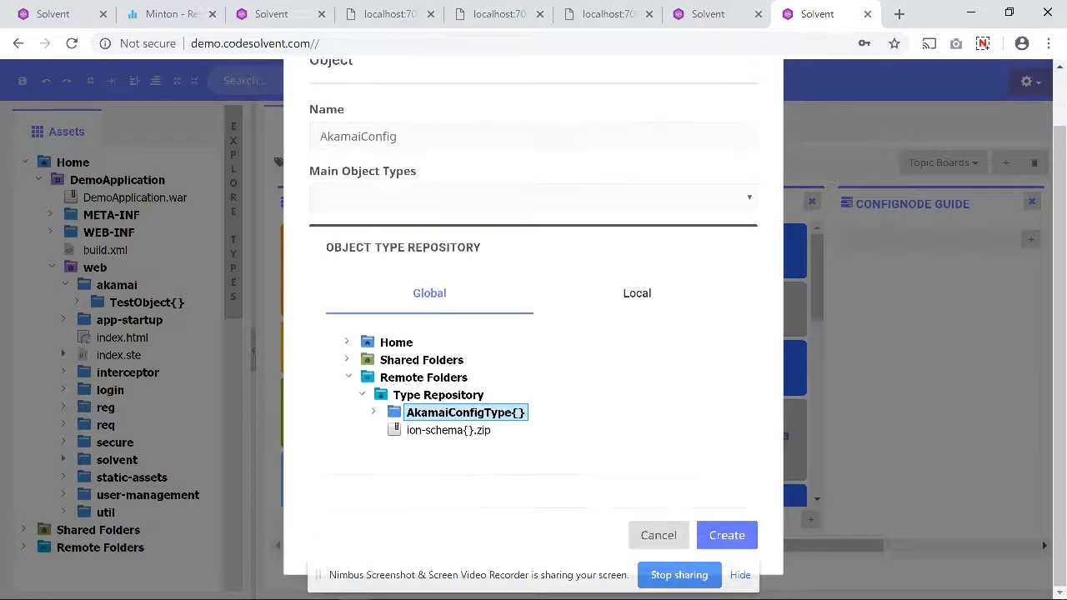
pyautogui.click(726, 534)
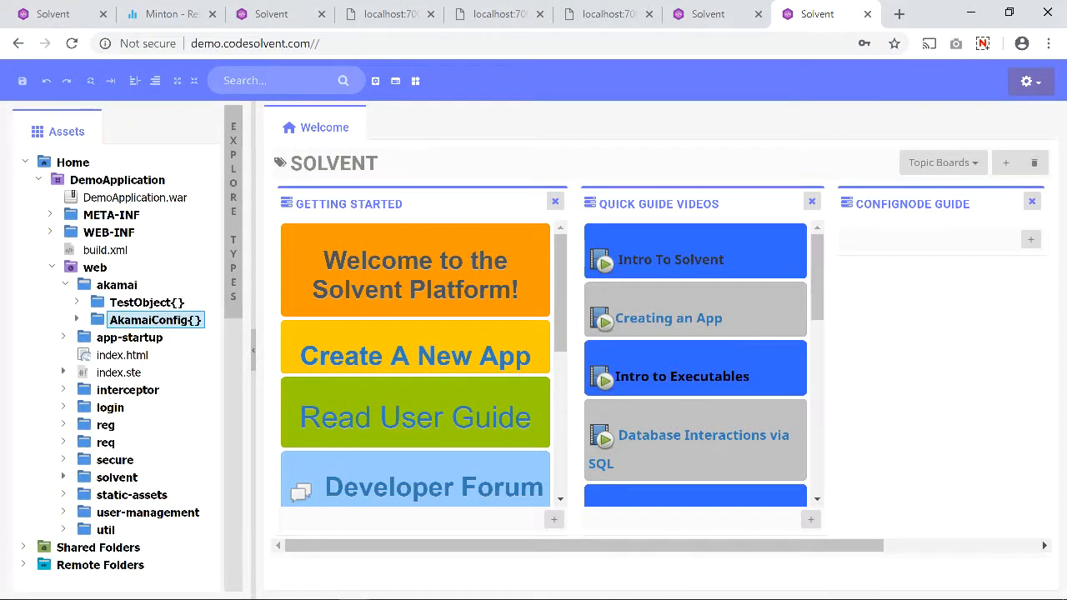
# - Explore the AkamaiConfig{} object with full loading and open its index.ins definition
pyautogui.rightClick(180, 320)
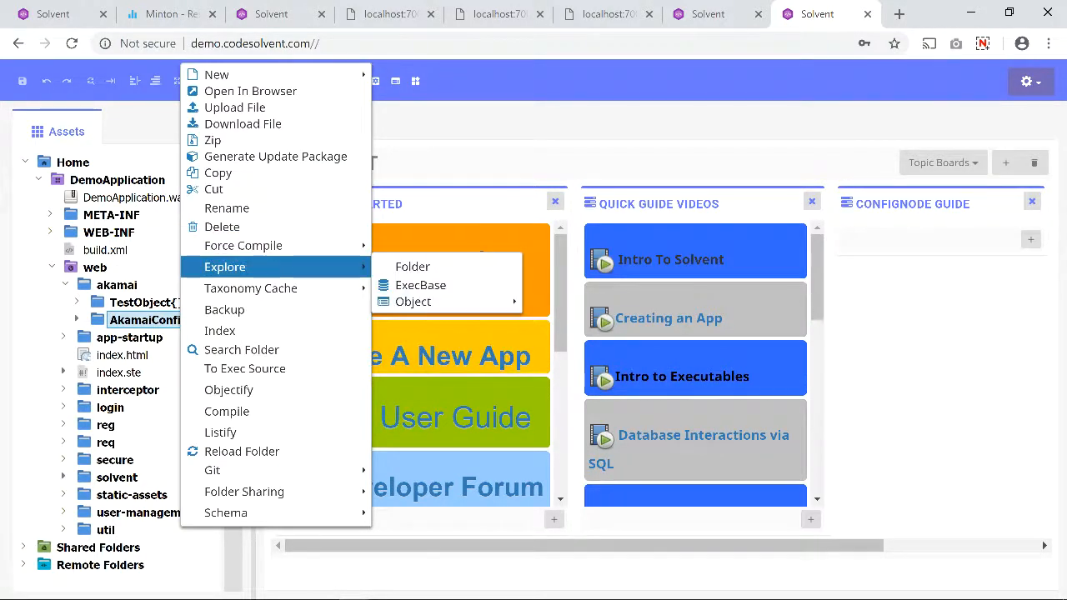
pyautogui.moveTo(225, 266)
pyautogui.moveTo(412, 301)
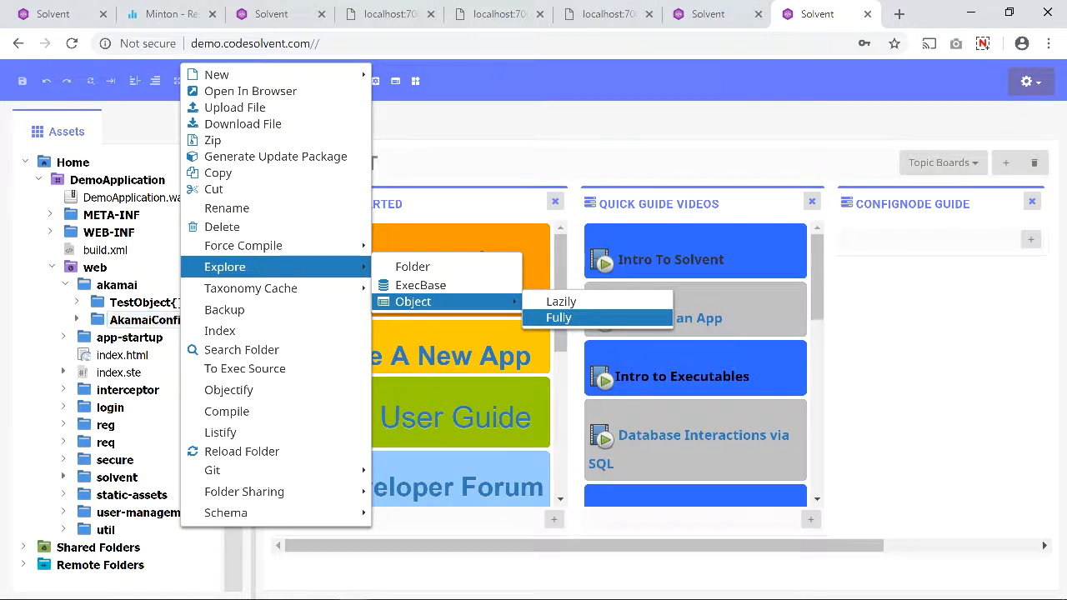
pyautogui.click(559, 318)
pyautogui.press('Return')
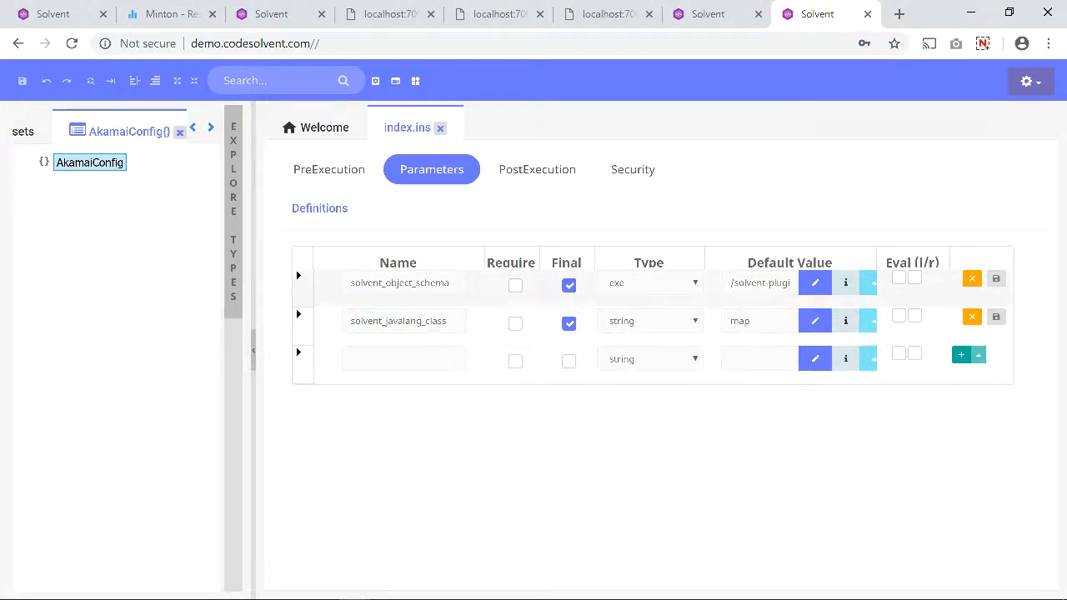
# - Examine the whole default value of the solvent_object_schema parameter
pyautogui.moveTo(731, 283); pyautogui.dragTo(792, 284)
pyautogui.click(619, 159)
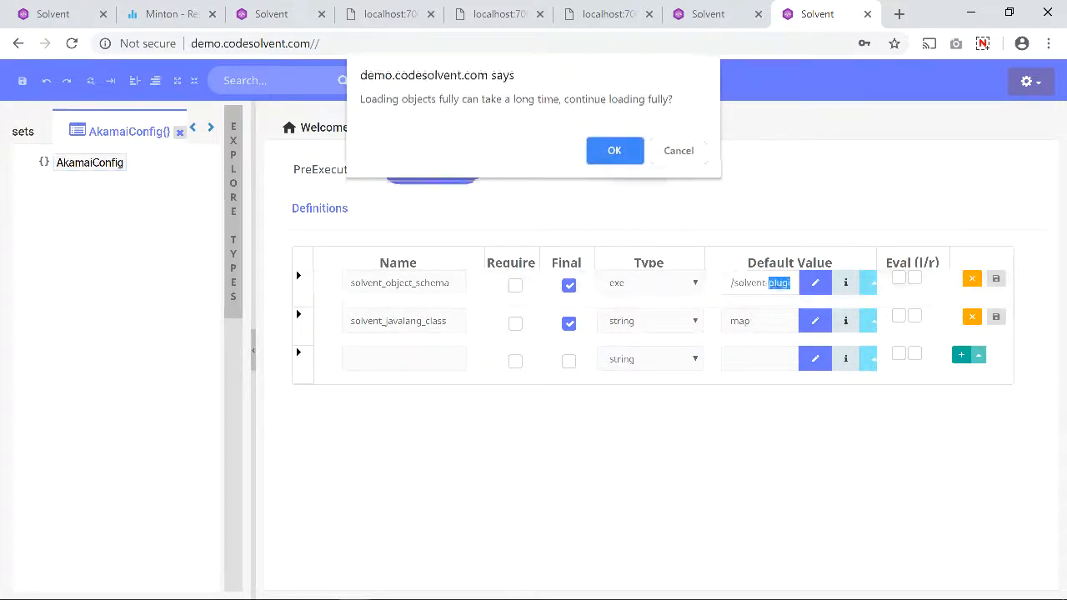
pyautogui.click(777, 284)
pyautogui.moveTo(776, 283); pyautogui.dragTo(799, 283)
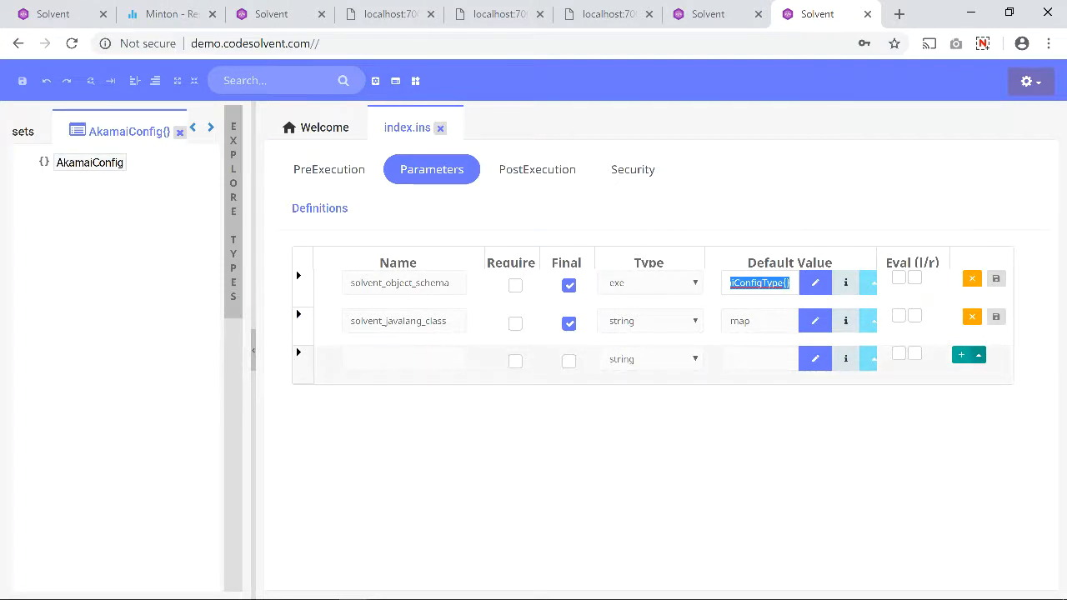
# - Add the rules object from the schema as a parameter of AkamaiConfig and save the definition
pyautogui.click(978, 355)
pyautogui.click(921, 447)
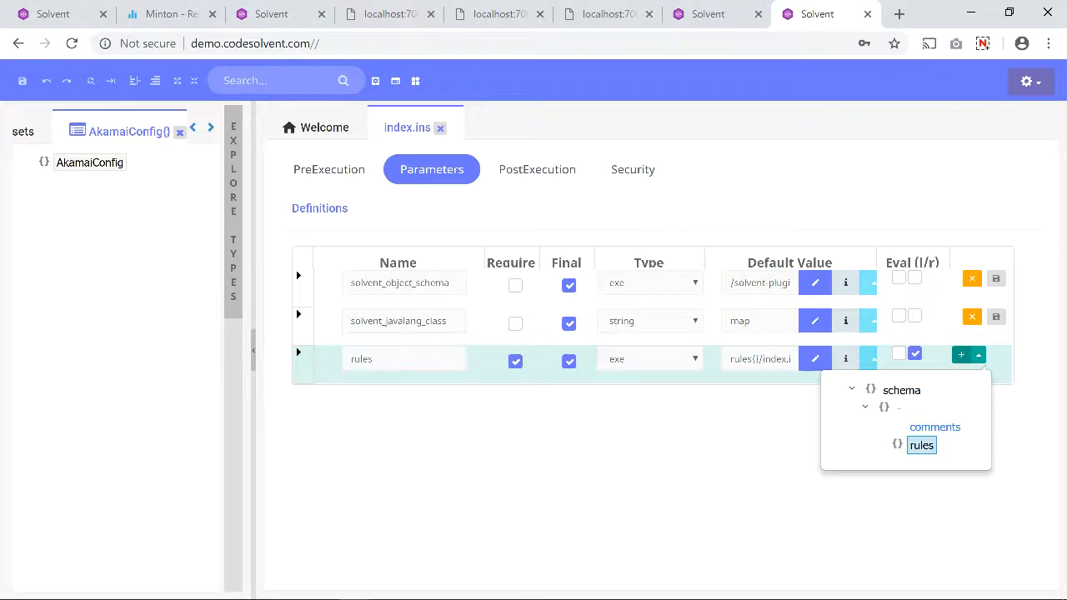
pyautogui.click(963, 357)
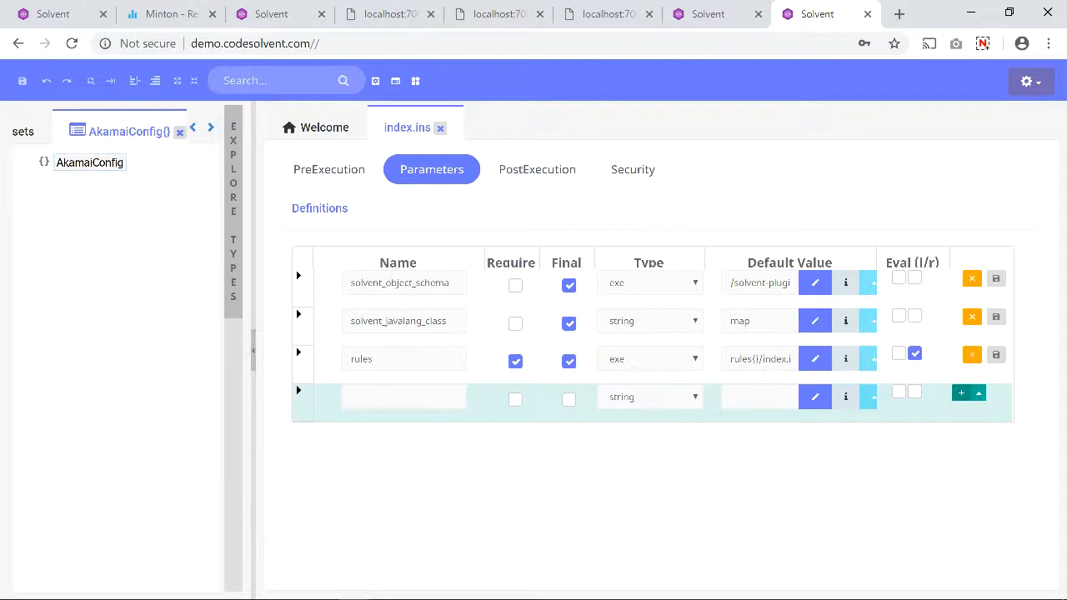
pyautogui.click(23, 81)
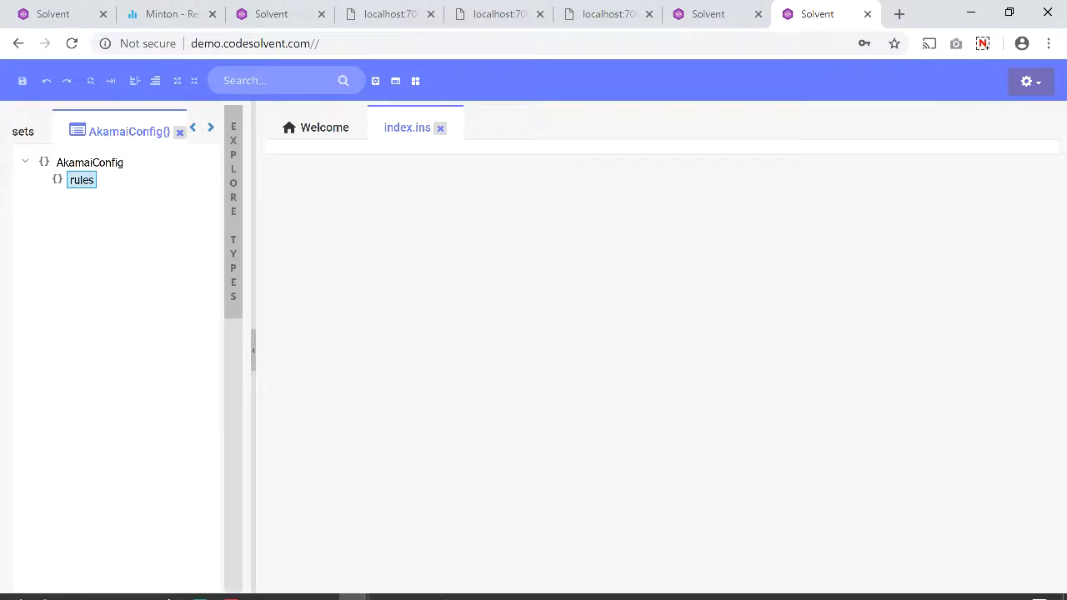
# - Switch to the Codesolvent virtual machine, log in with the account password, and check the server log before returning to the browser
pyautogui.moveTo(322, 588)
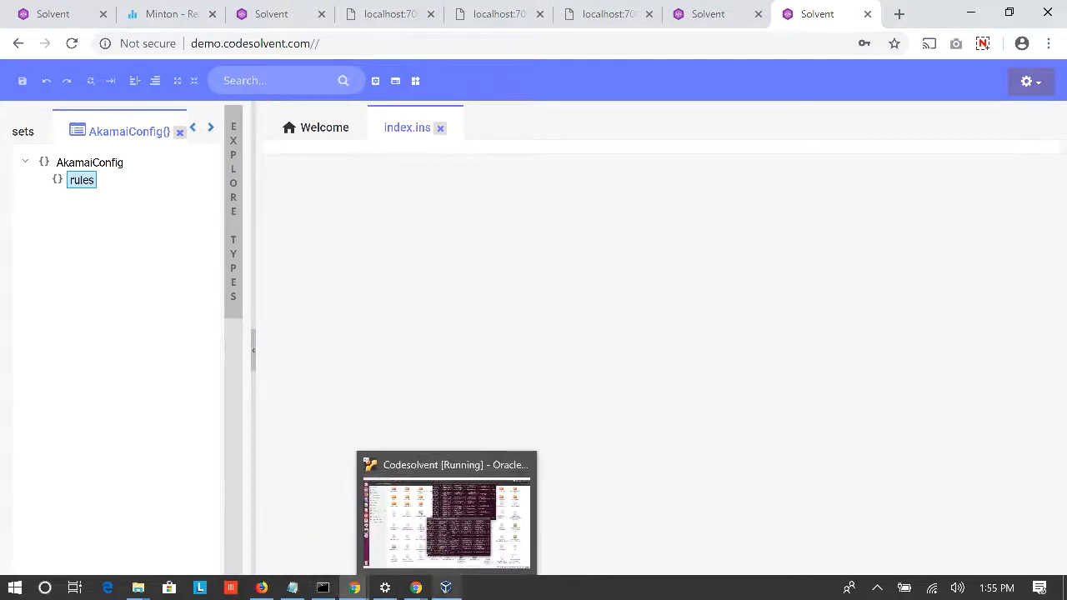
pyautogui.click(446, 588)
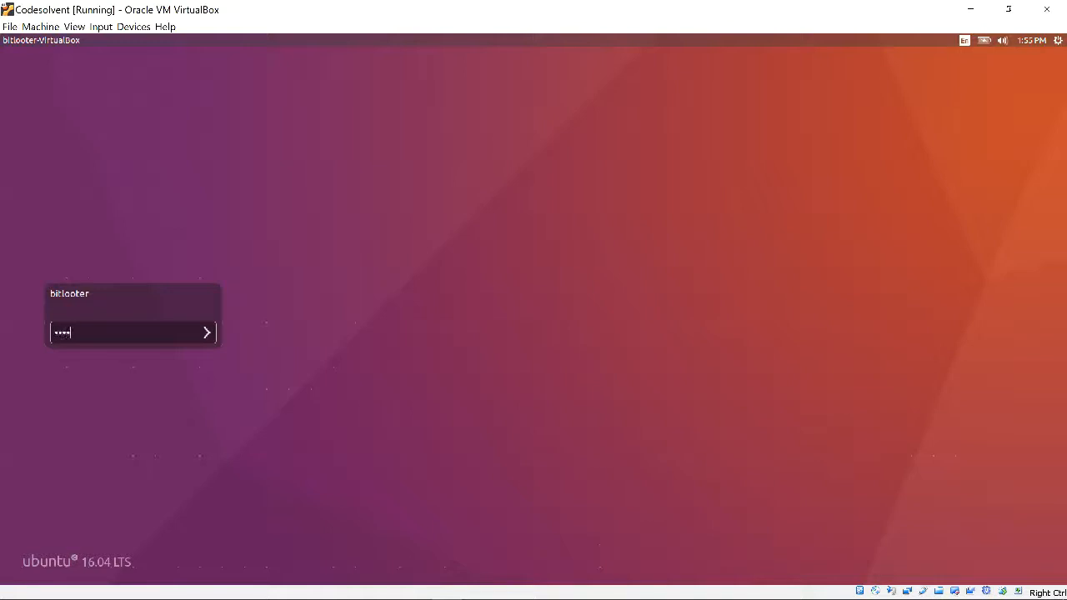
pyautogui.write('••')
pyautogui.press('Return')
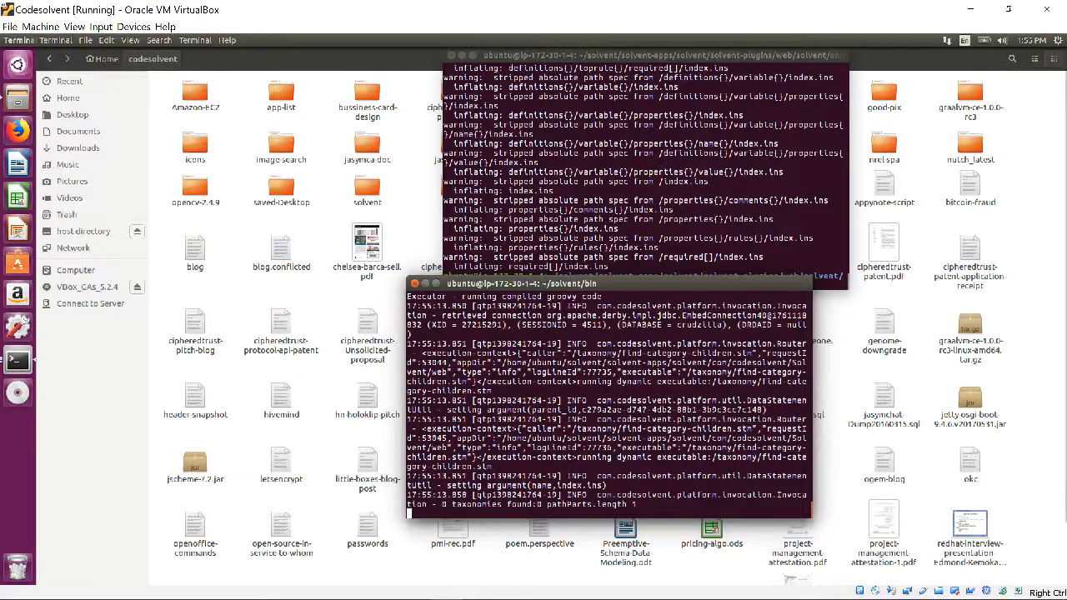
pyautogui.click(446, 587)
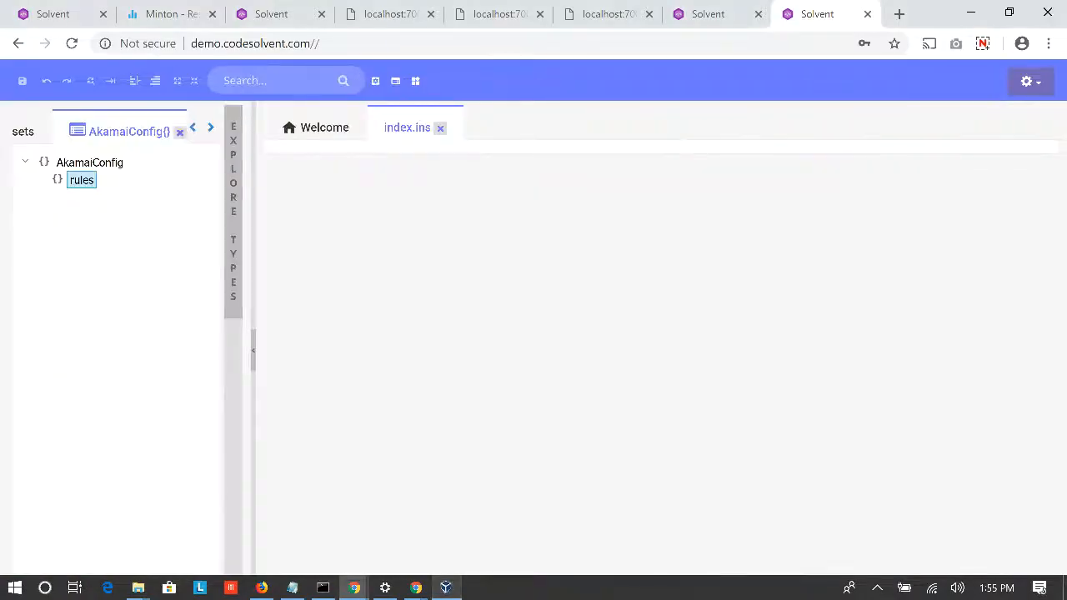
pyautogui.click(446, 588)
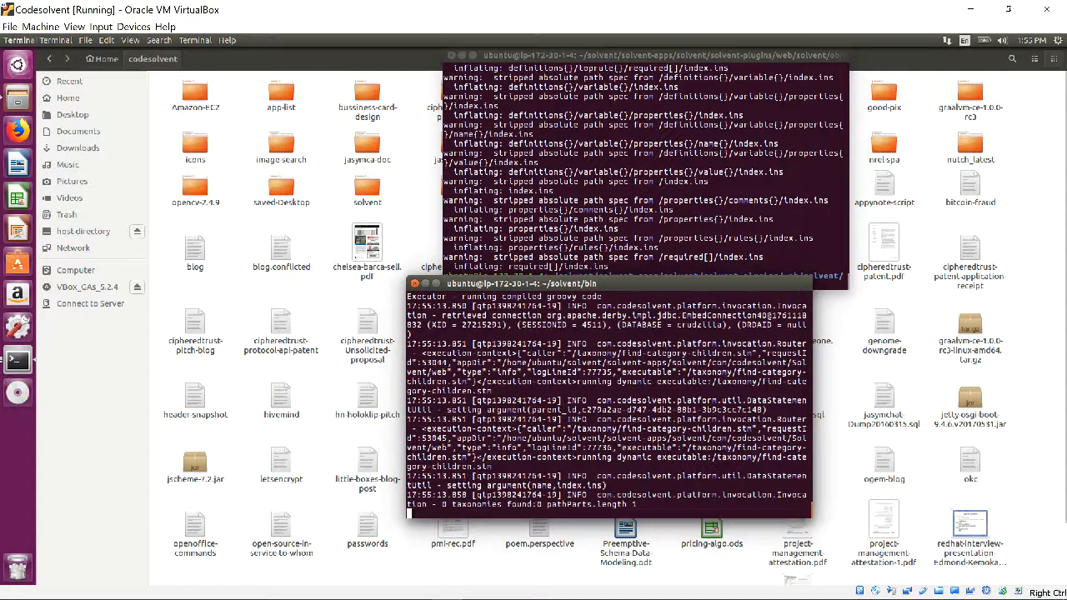
pyautogui.click(446, 588)
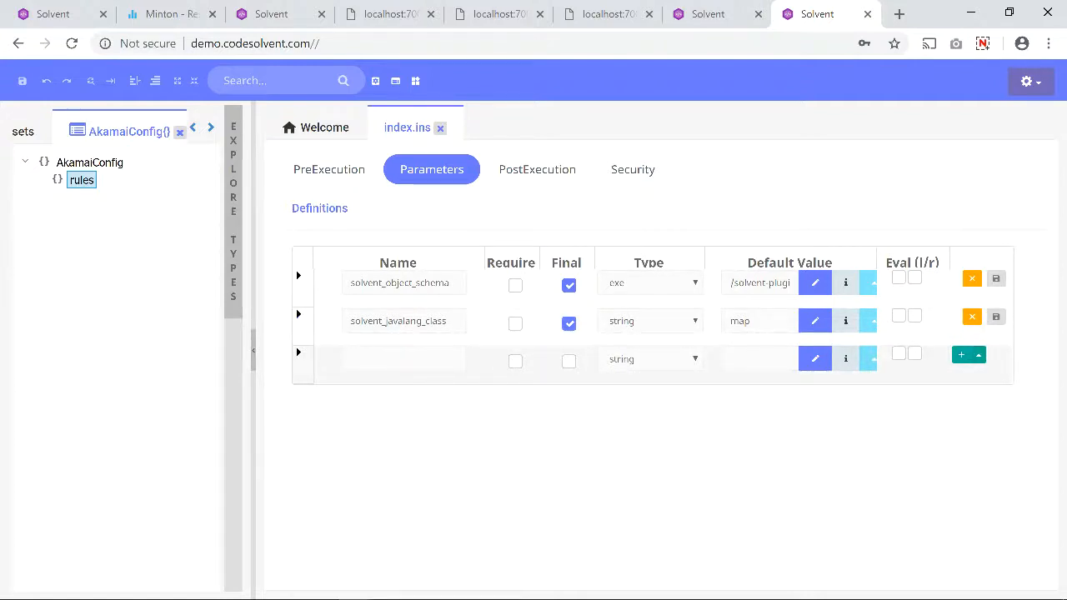
# - Add the children array from the schema as a parameter of rules and close the rules definition
pyautogui.click(979, 355)
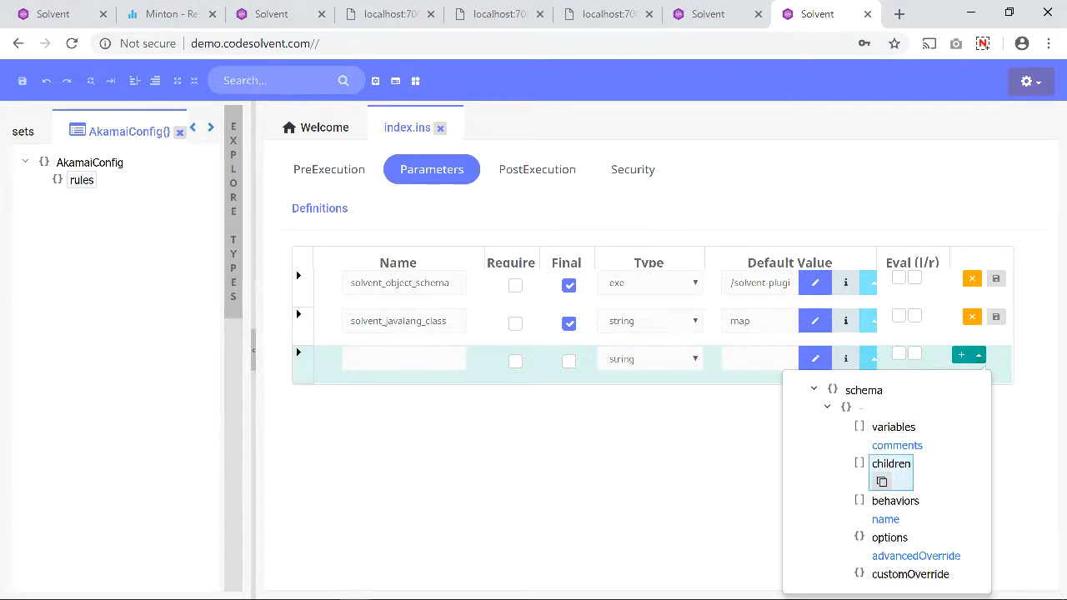
pyautogui.click(882, 482)
pyautogui.click(961, 355)
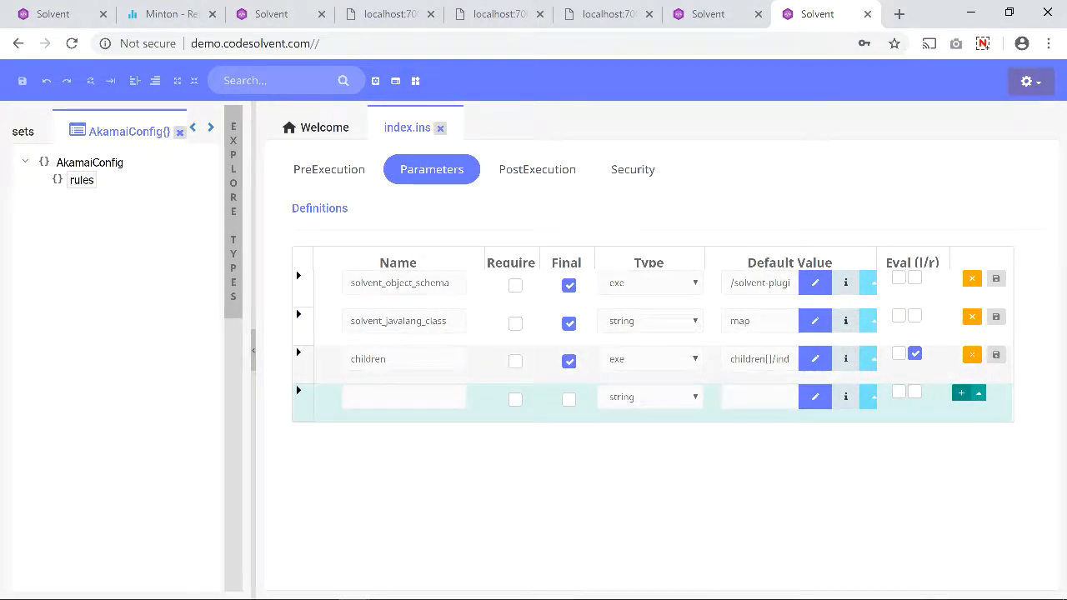
pyautogui.moveTo(765, 359); pyautogui.dragTo(772, 359)
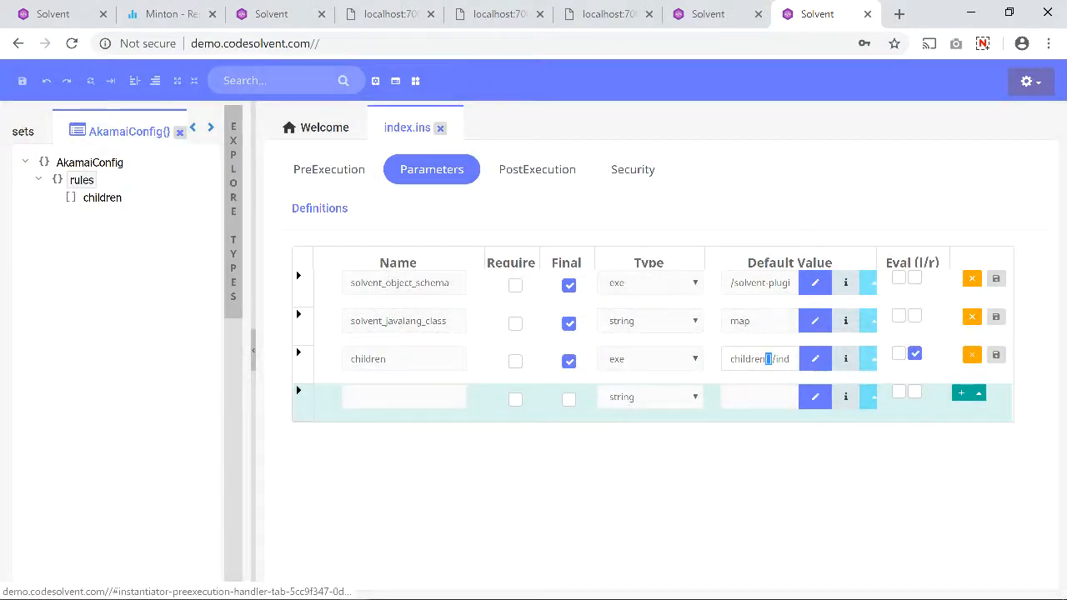
pyautogui.click(440, 128)
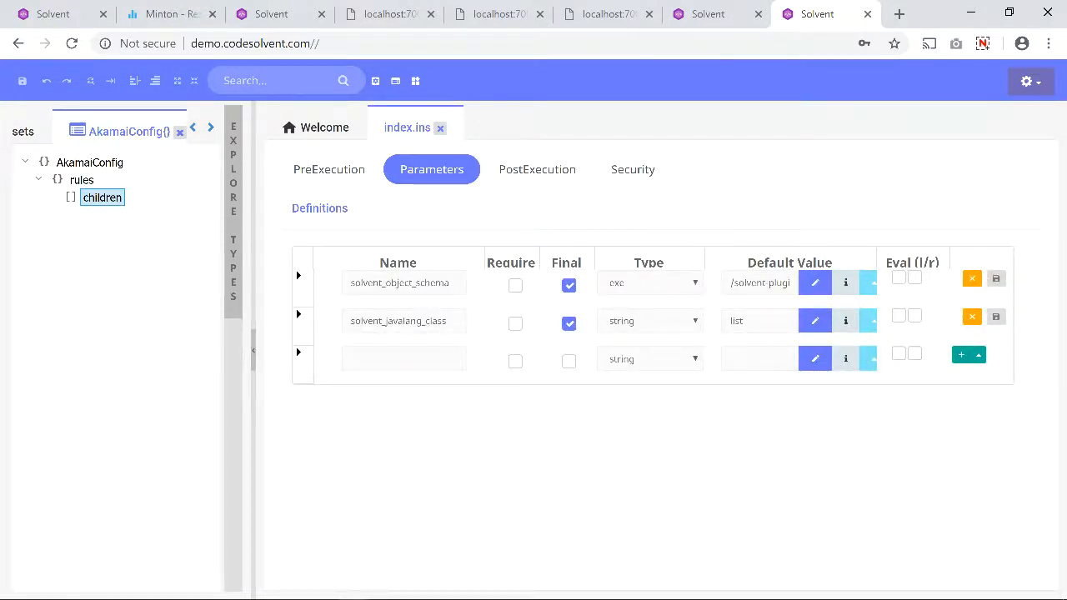
# - Add an unnamed children-0{} object item from the schema to the children list and close its definition
pyautogui.click(979, 355)
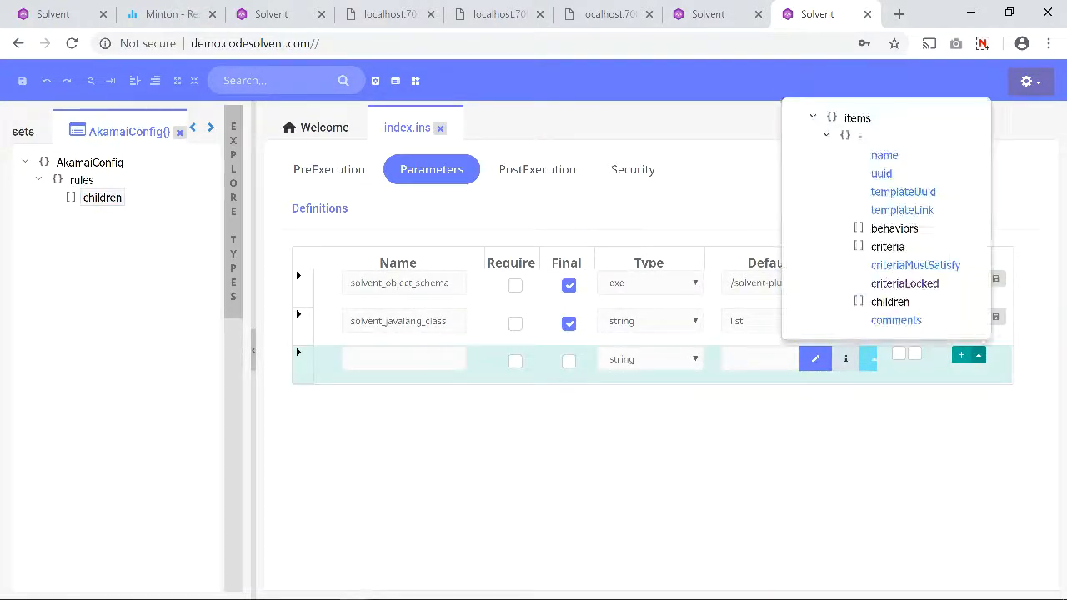
pyautogui.click(860, 136)
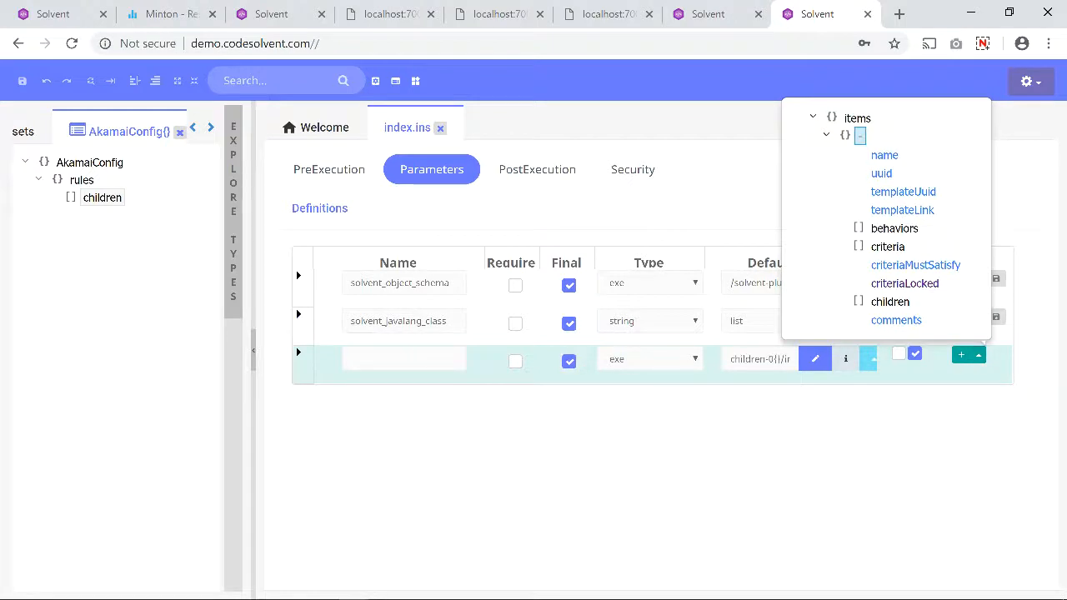
pyautogui.click(961, 356)
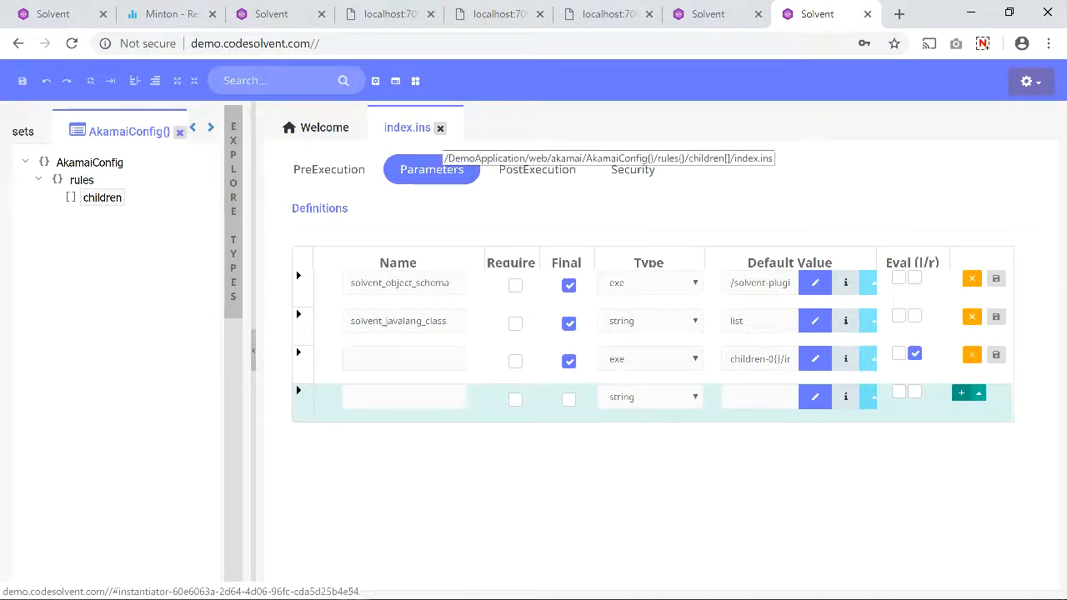
pyautogui.click(440, 128)
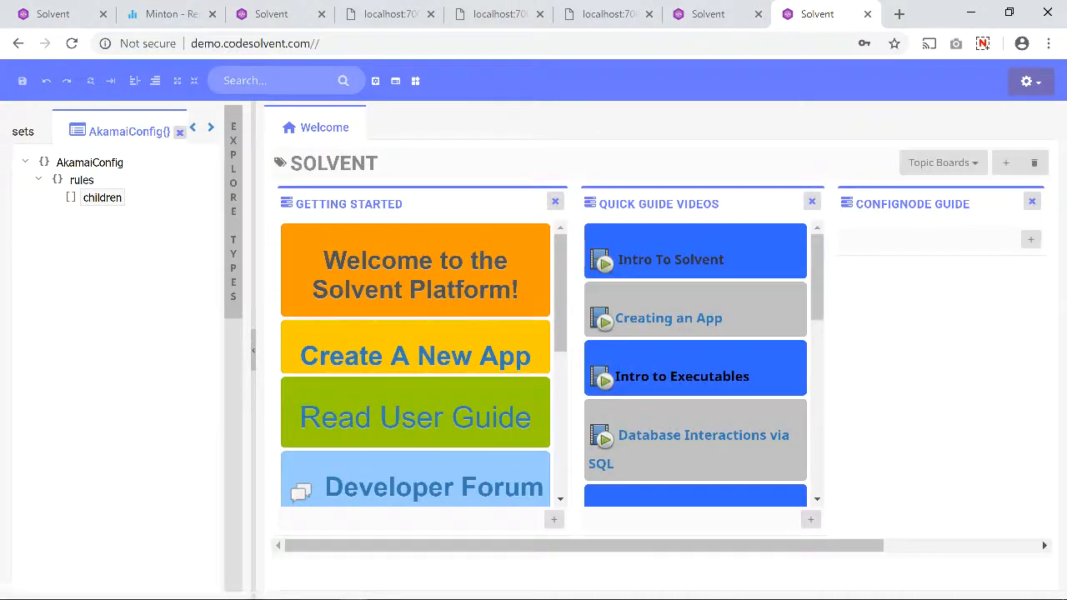
# - Add the criteria array from the schema as a parameter of children-0 and close its definition
pyautogui.doubleClick(102, 198)
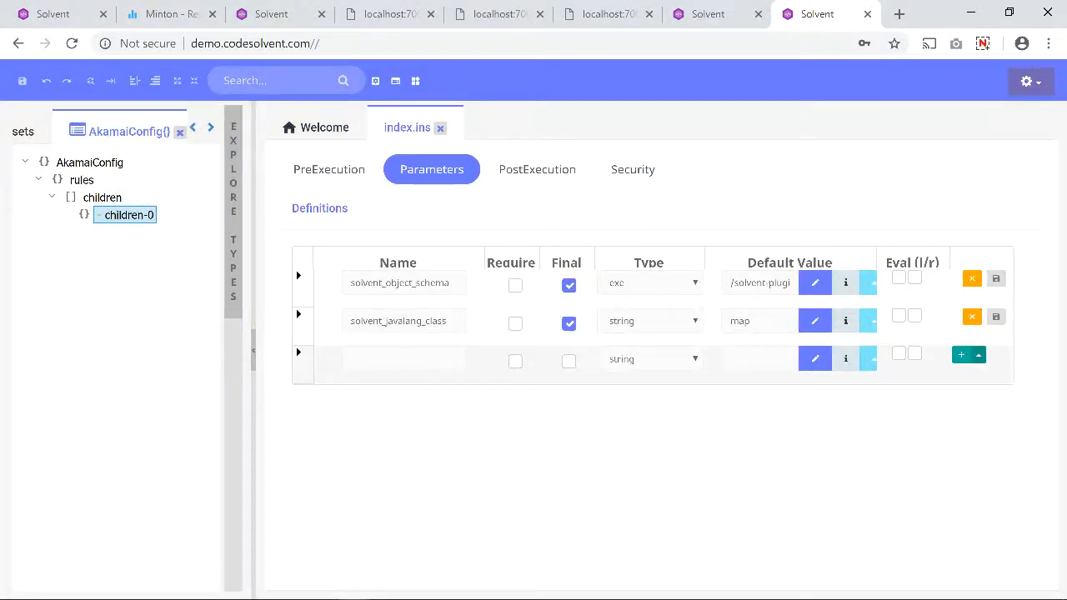
pyautogui.click(978, 355)
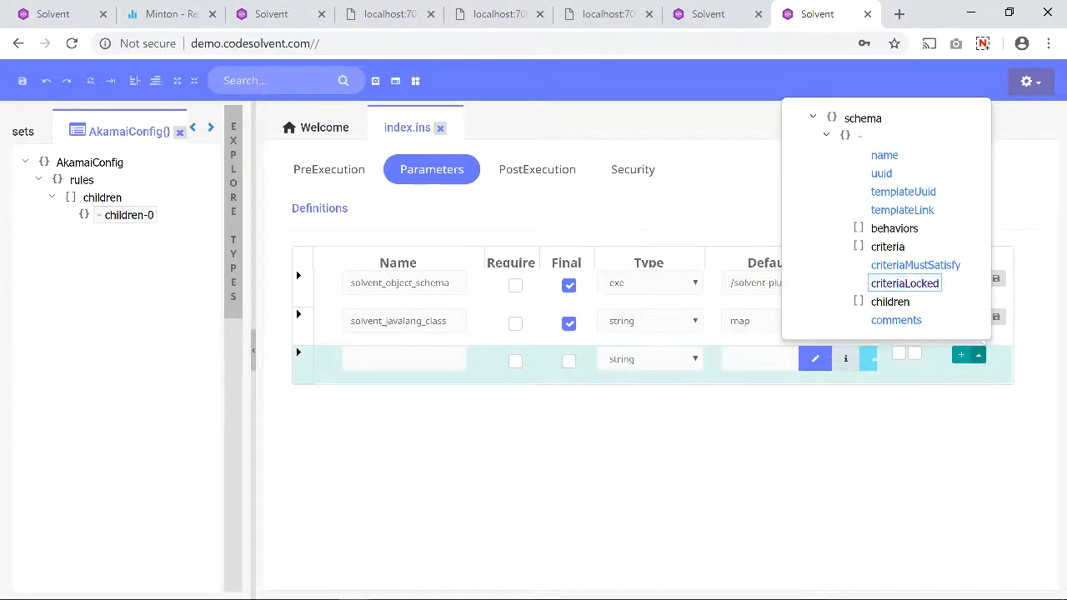
pyautogui.moveTo(894, 229)
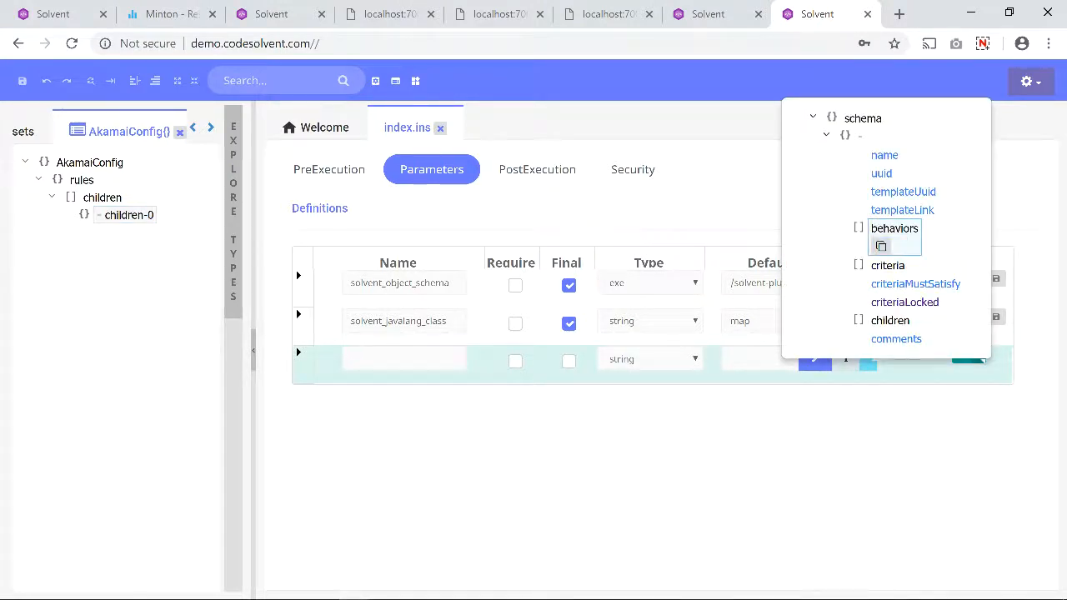
pyautogui.click(882, 264)
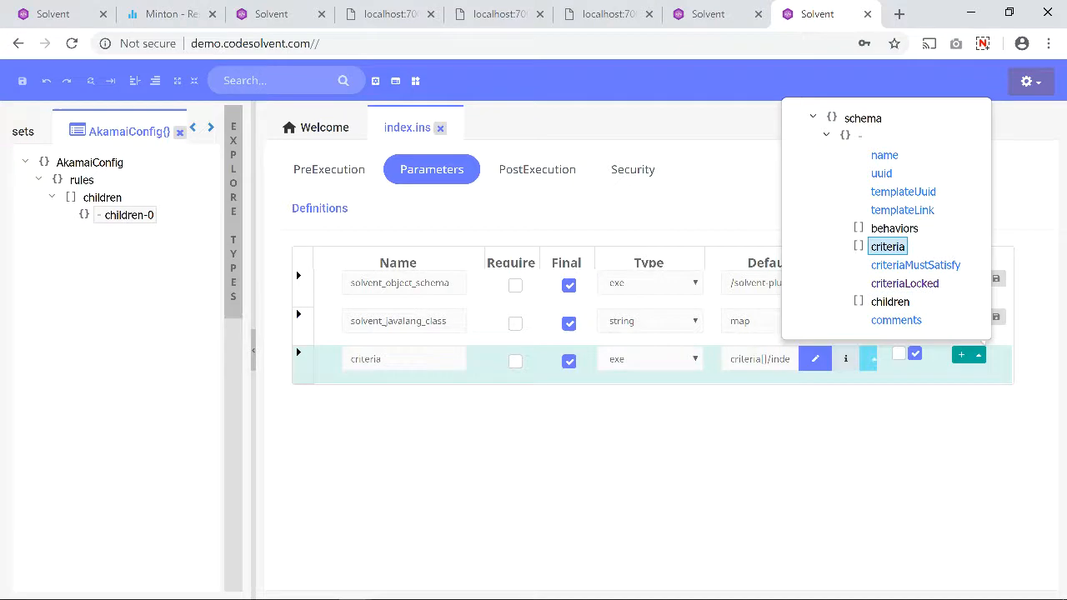
pyautogui.click(961, 355)
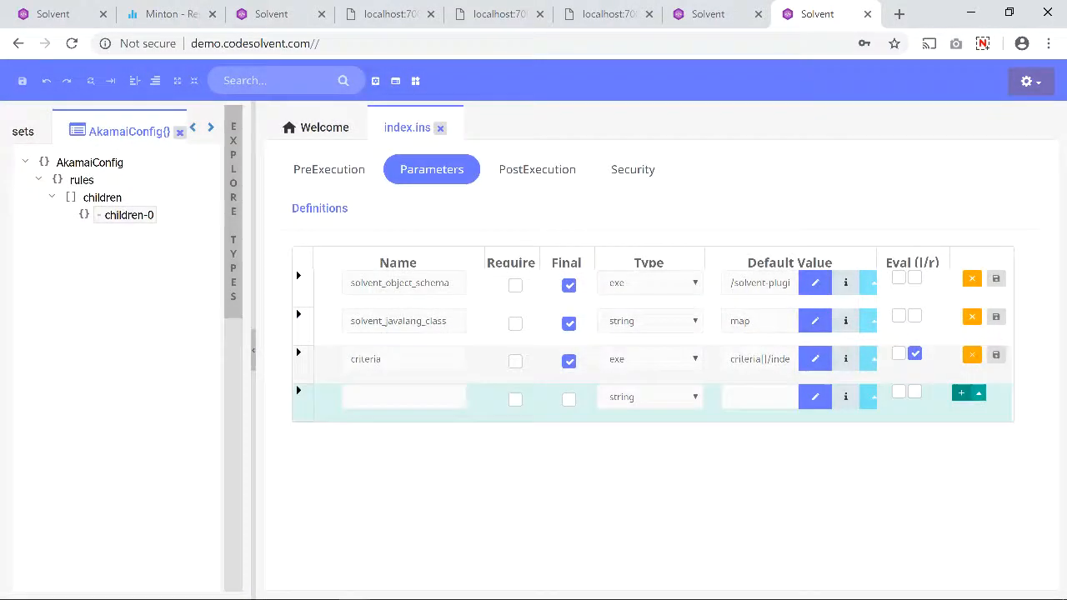
pyautogui.click(440, 127)
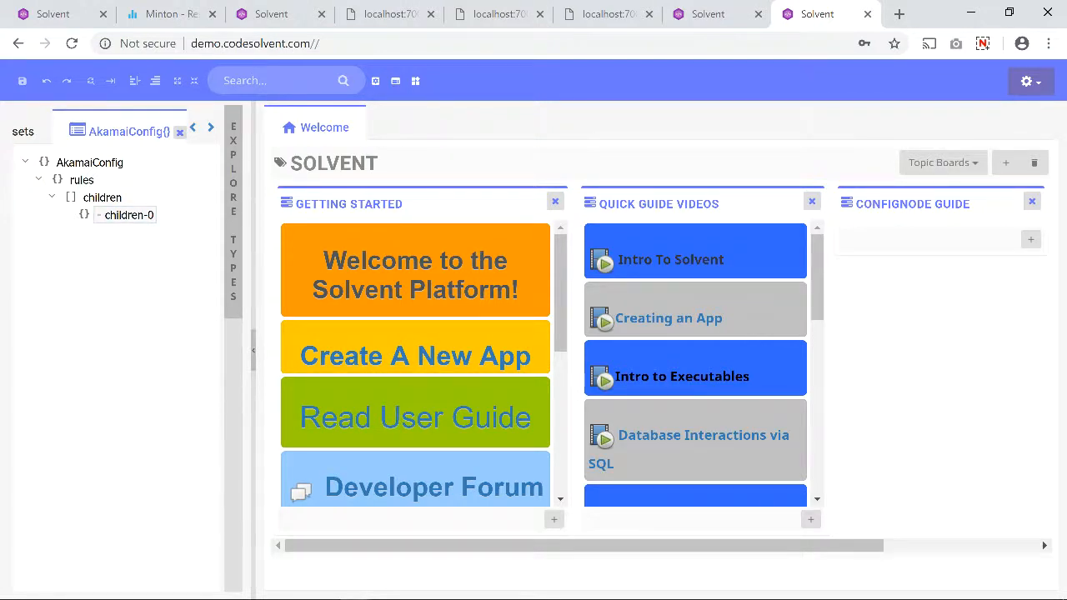
# - Add an unnamed criteria-0{} object item from the schema to the criteria list and close its definition
pyautogui.click(127, 215)
pyautogui.click(126, 232)
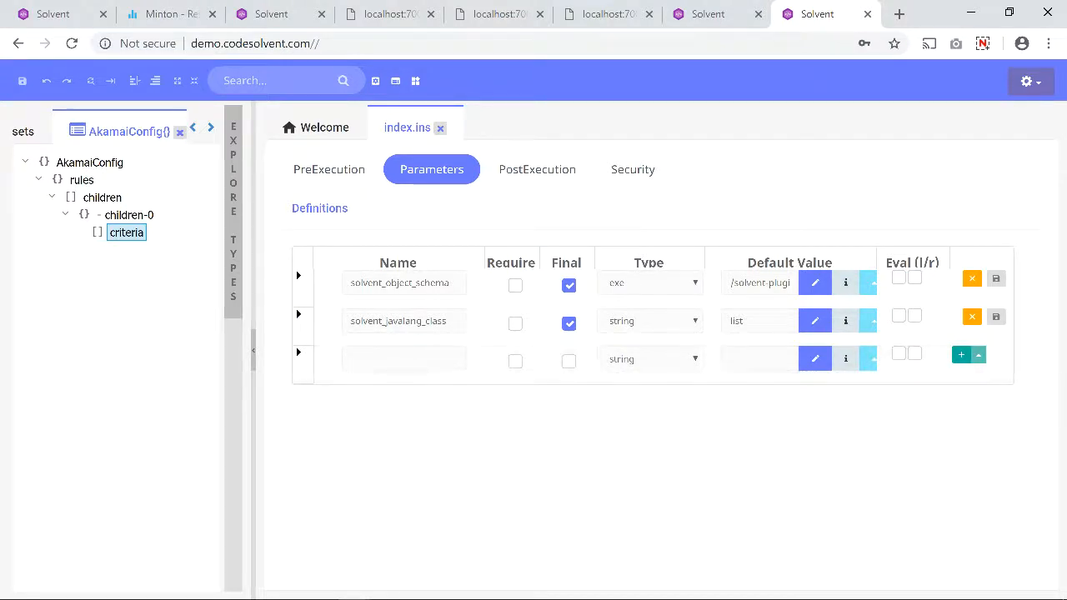
pyautogui.click(979, 355)
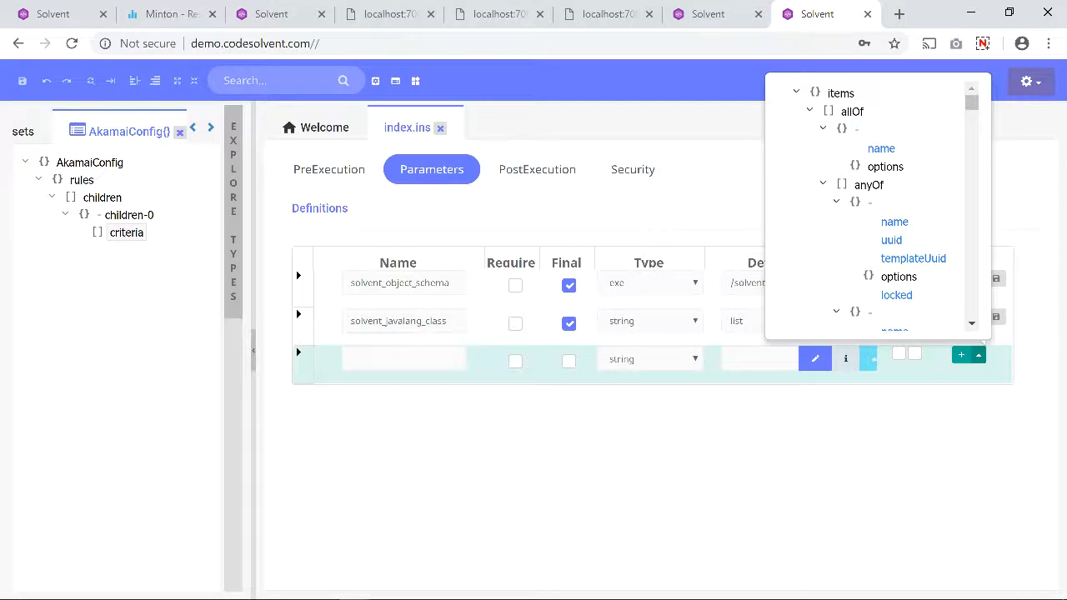
pyautogui.moveTo(972, 103); pyautogui.dragTo(972, 266)
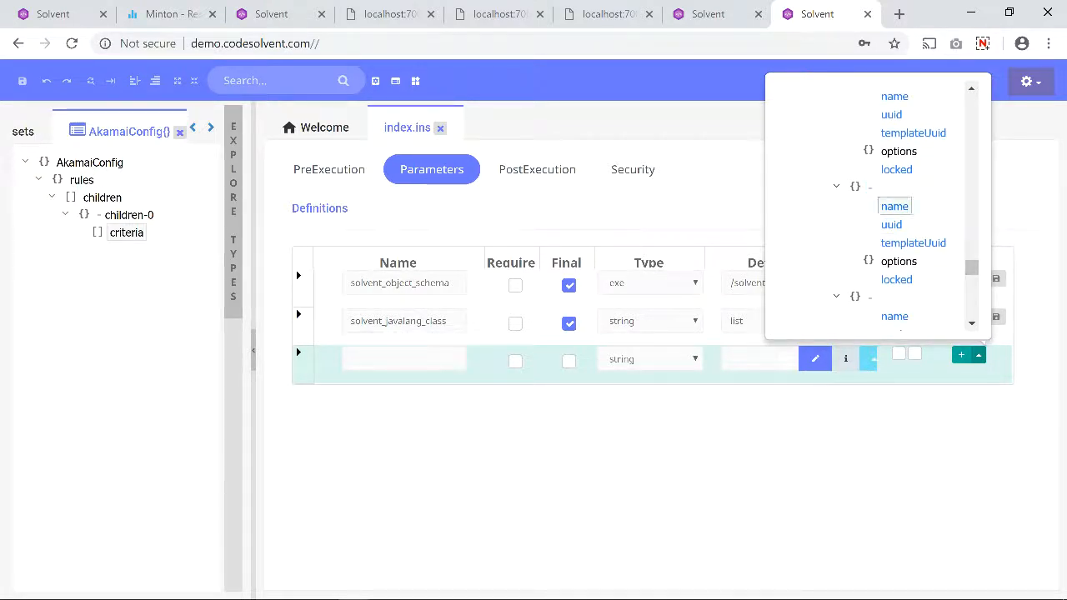
pyautogui.click(870, 188)
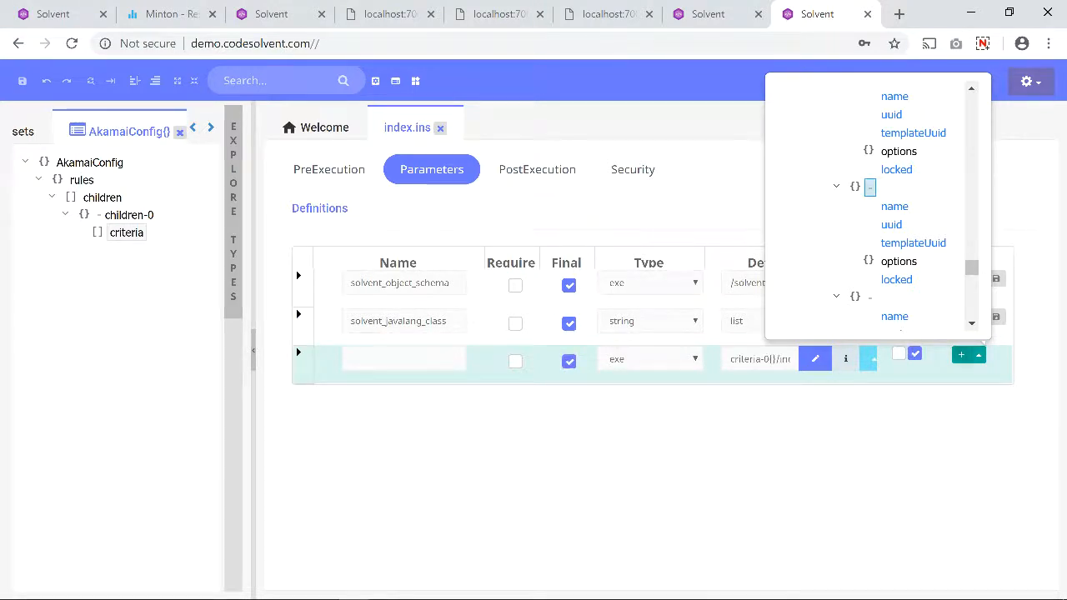
pyautogui.click(961, 355)
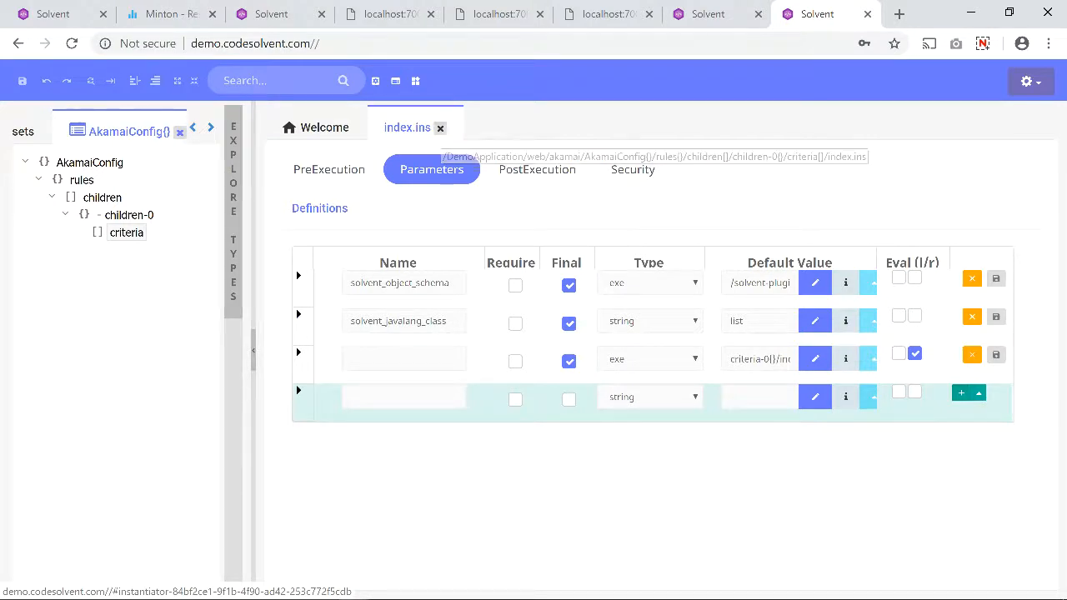
pyautogui.click(440, 128)
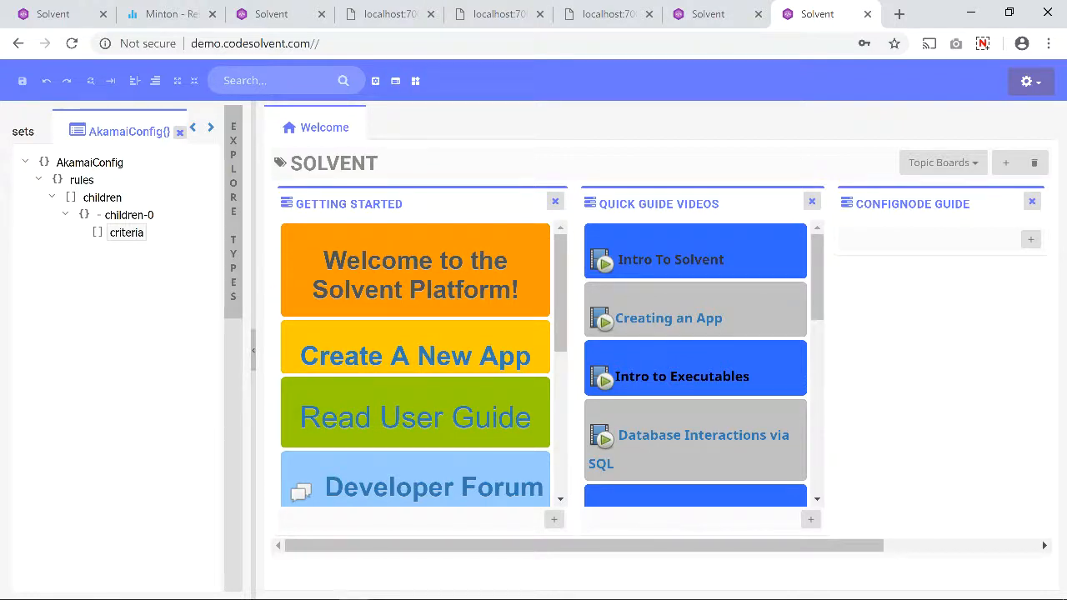
# - Add the name parameter from the schema to criteria-0 with the default value requestType
pyautogui.click(127, 233)
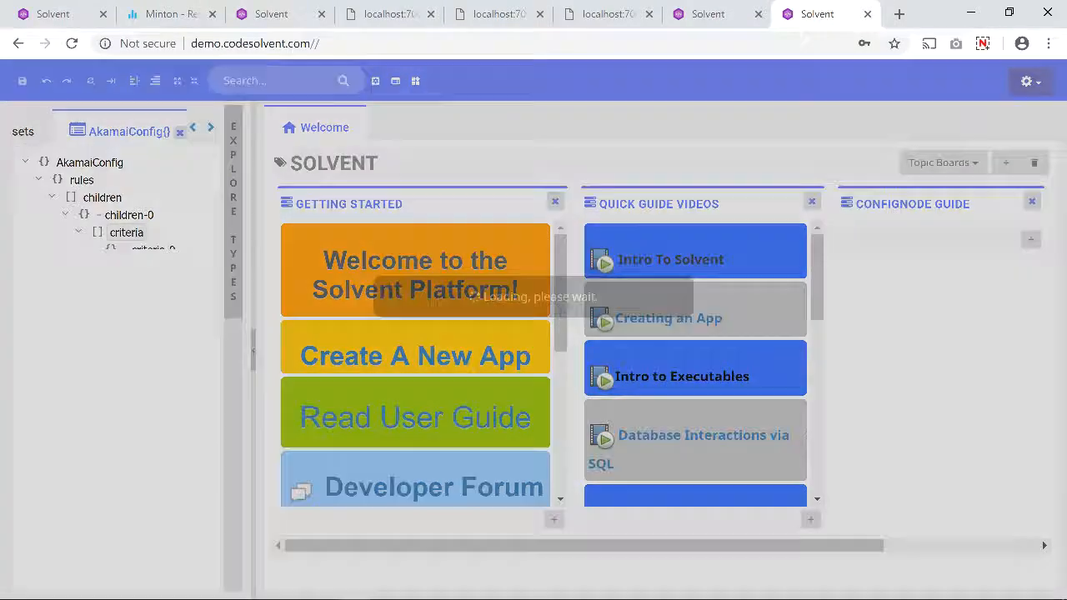
pyautogui.click(153, 250)
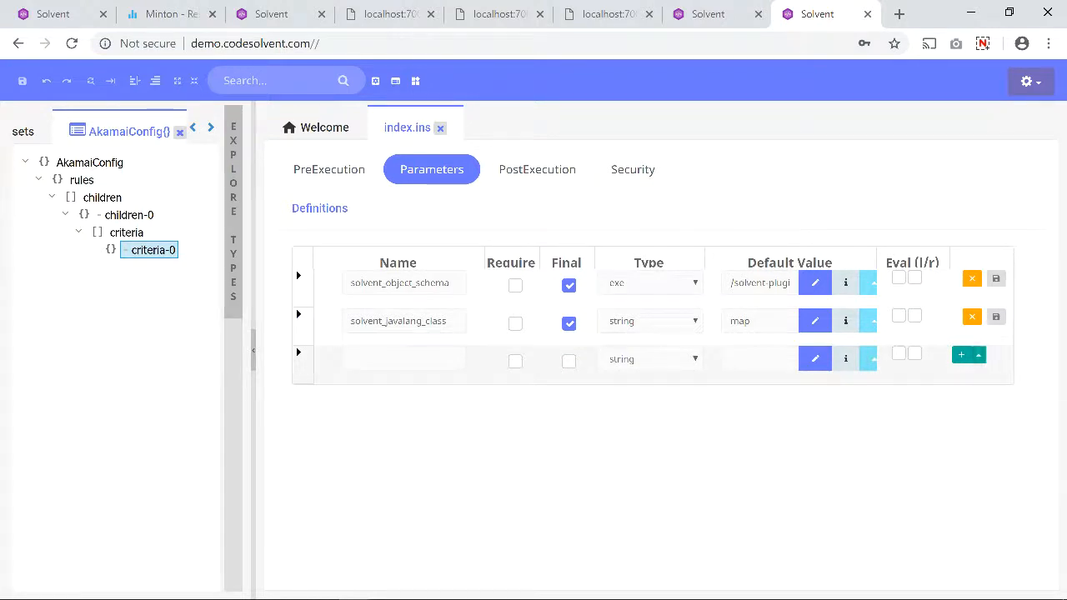
pyautogui.click(979, 356)
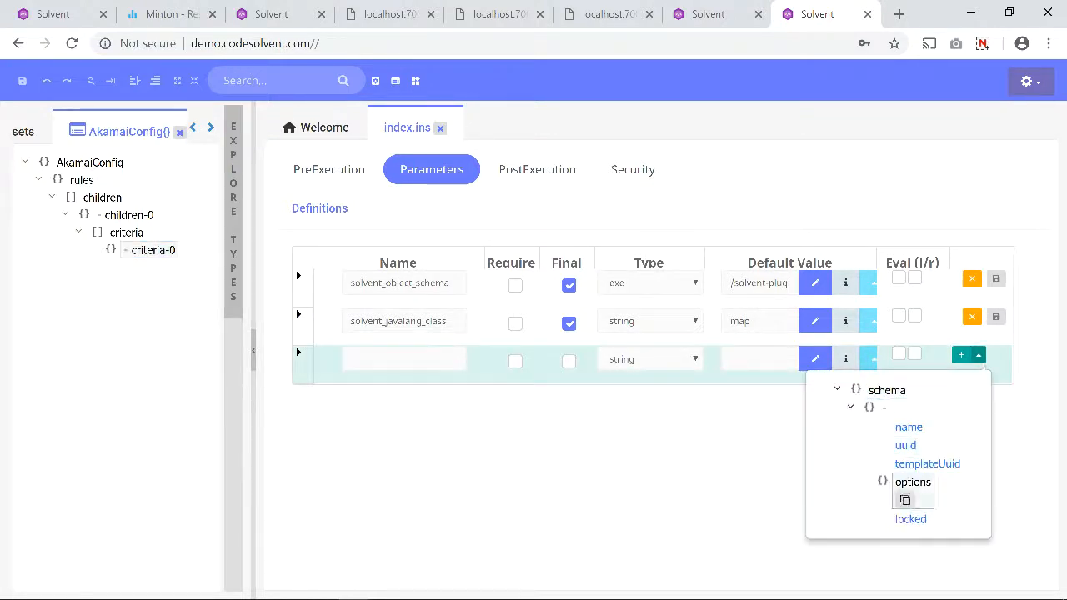
pyautogui.click(909, 427)
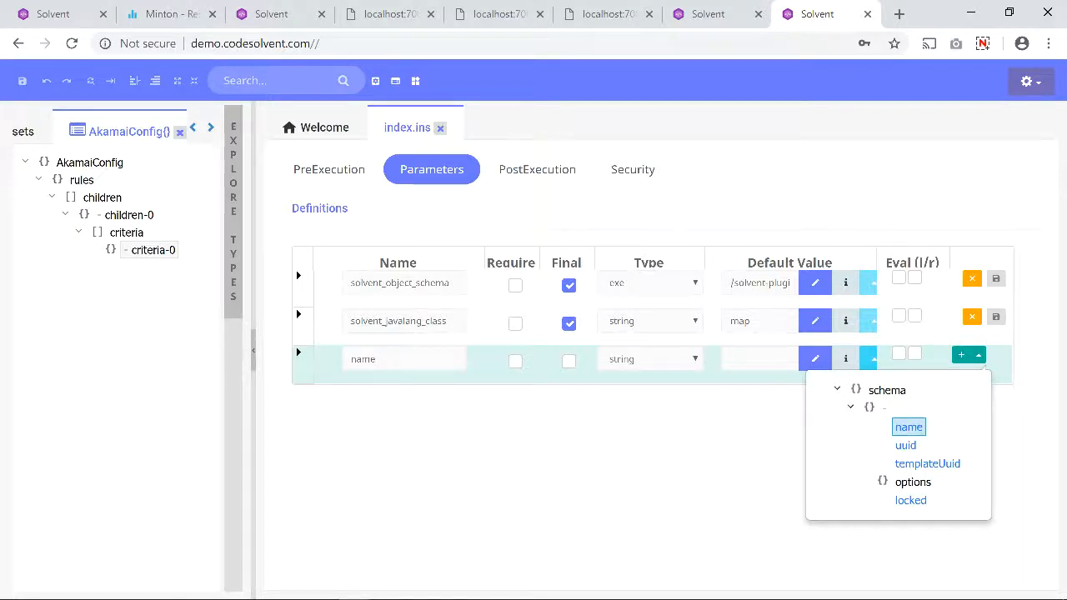
pyautogui.click(868, 359)
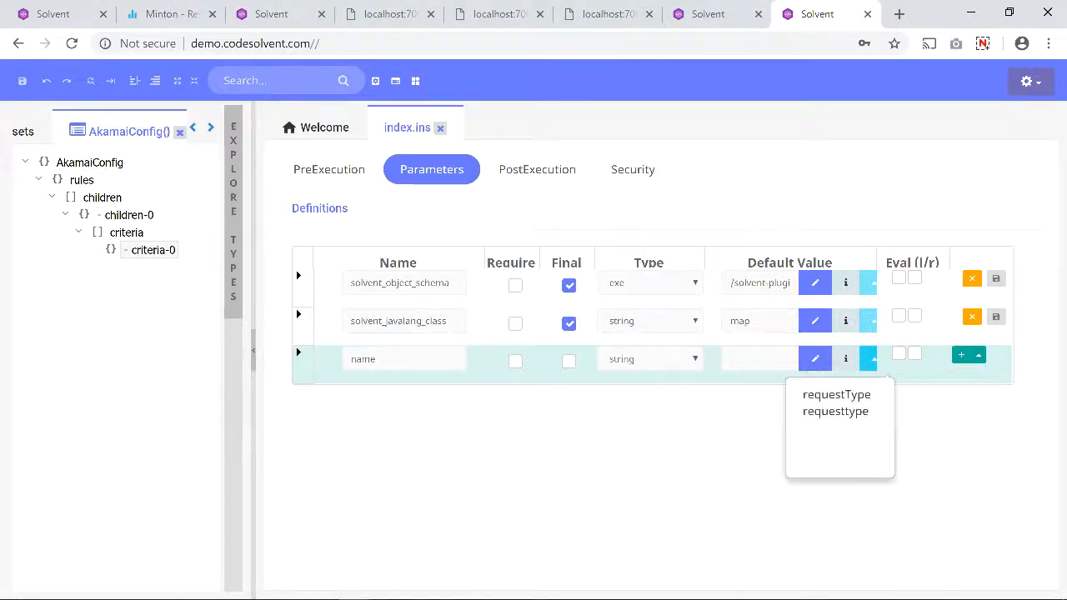
pyautogui.click(836, 395)
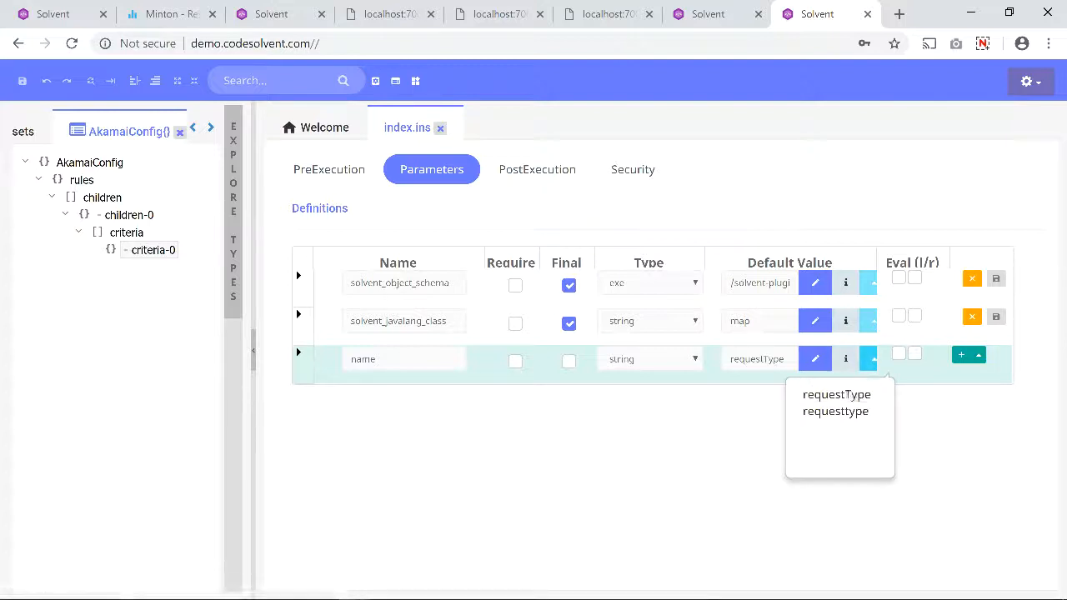
pyautogui.click(961, 356)
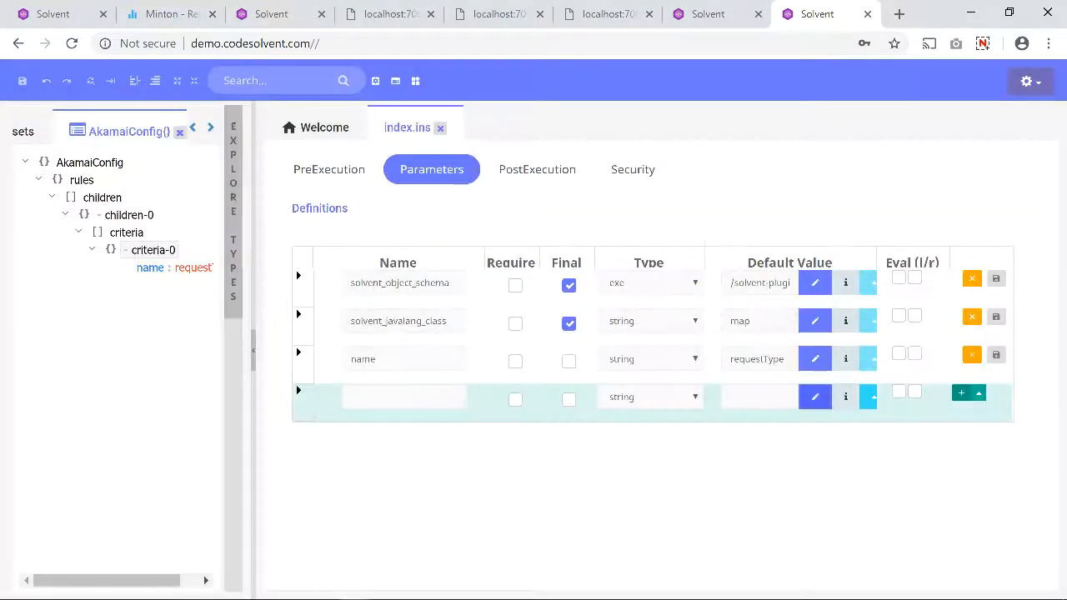
# - Add the options object from the schema as a parameter of criteria-0 and open the options definition
pyautogui.click(978, 393)
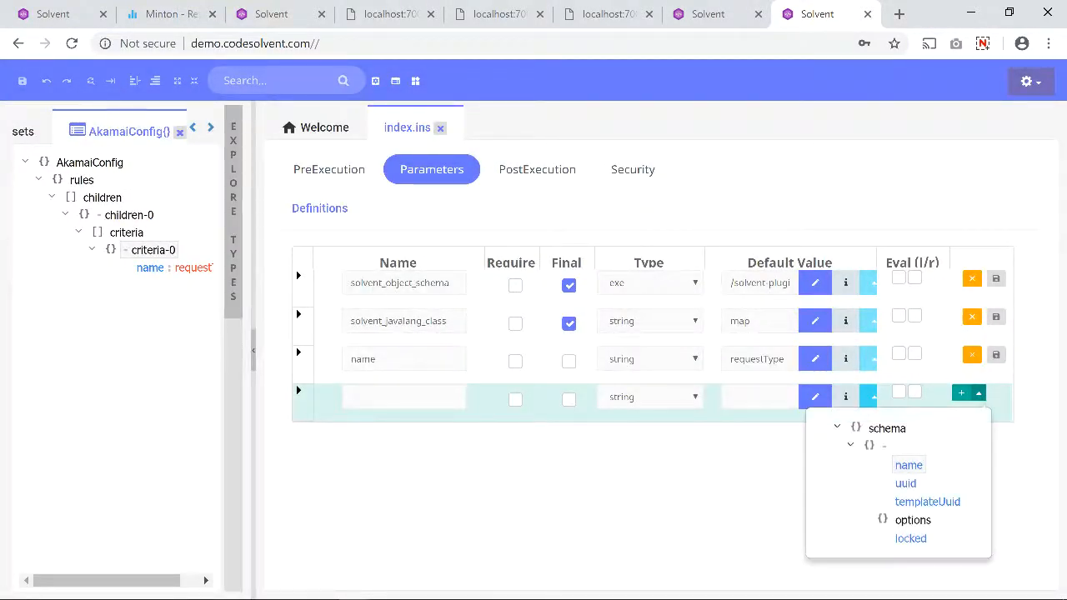
pyautogui.click(912, 520)
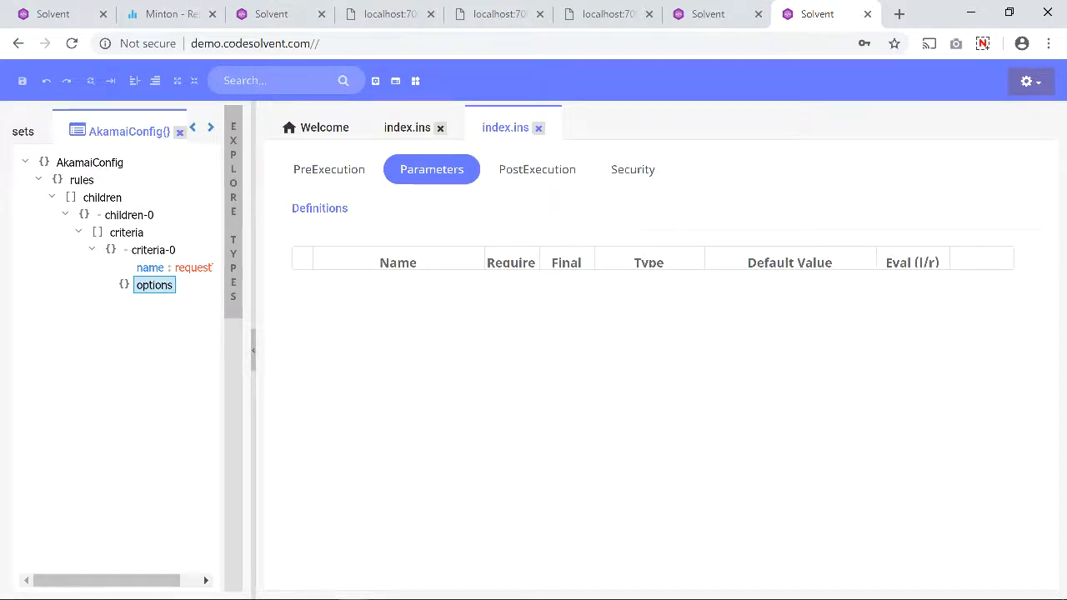
pyautogui.doubleClick(400, 283)
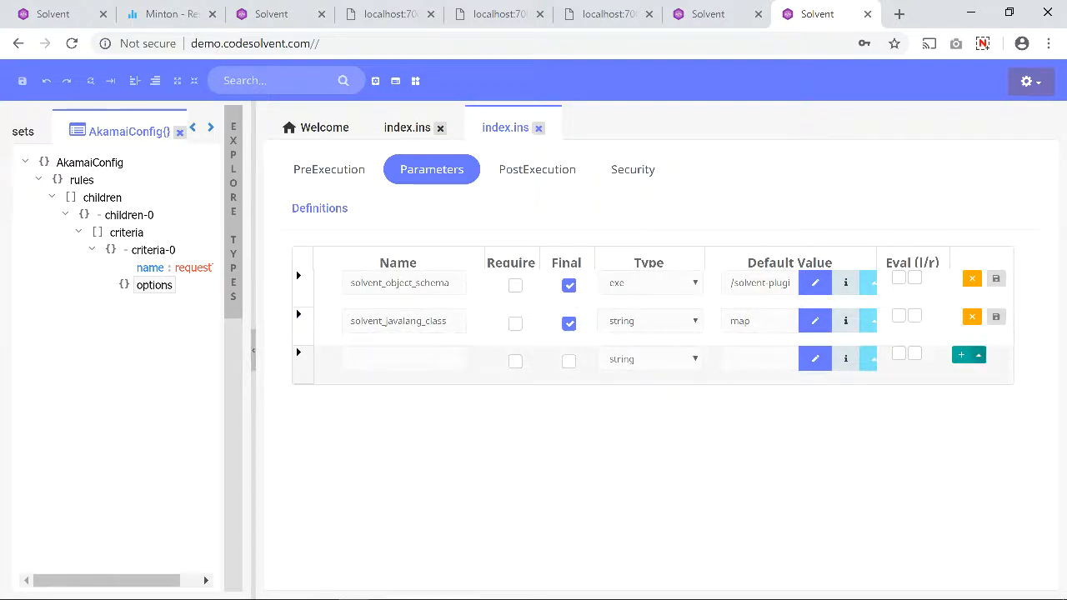
# - Add the matchOperator parameter from the schema to options with the default value IS_NOT
pyautogui.click(979, 355)
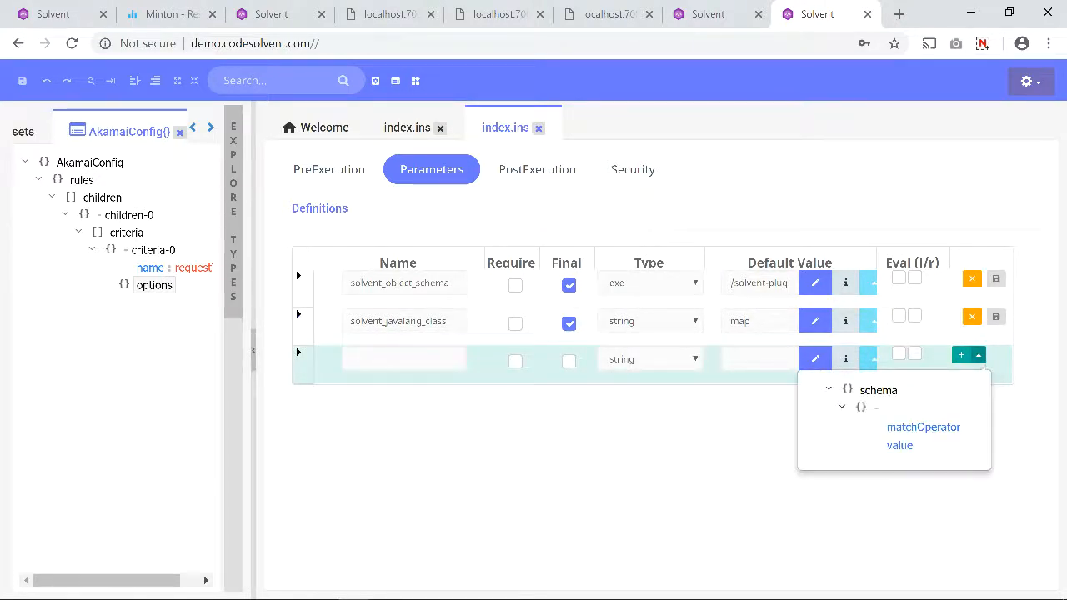
pyautogui.click(924, 427)
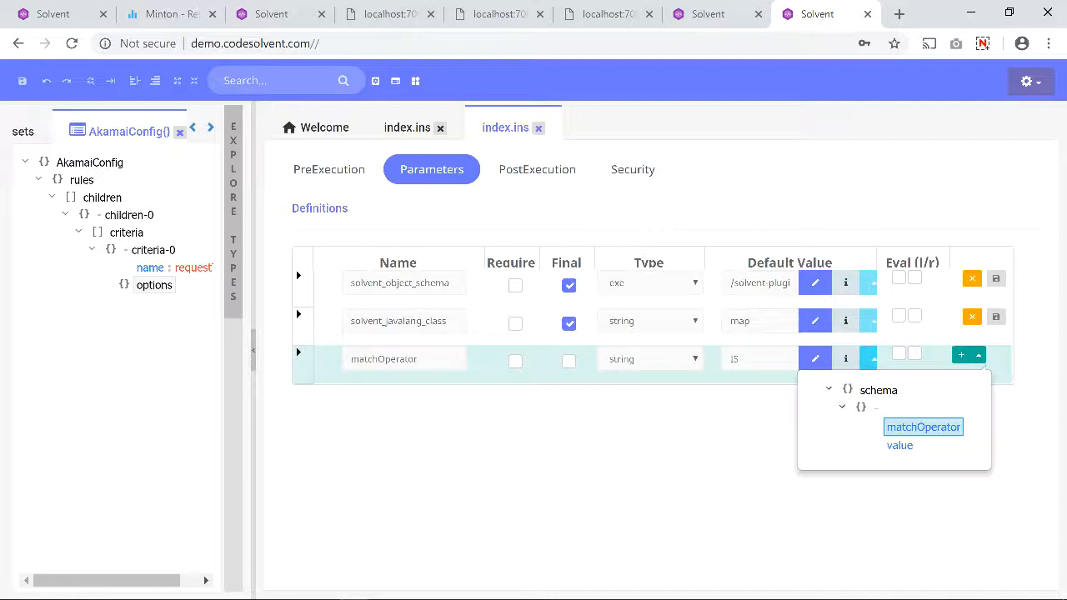
pyautogui.click(979, 355)
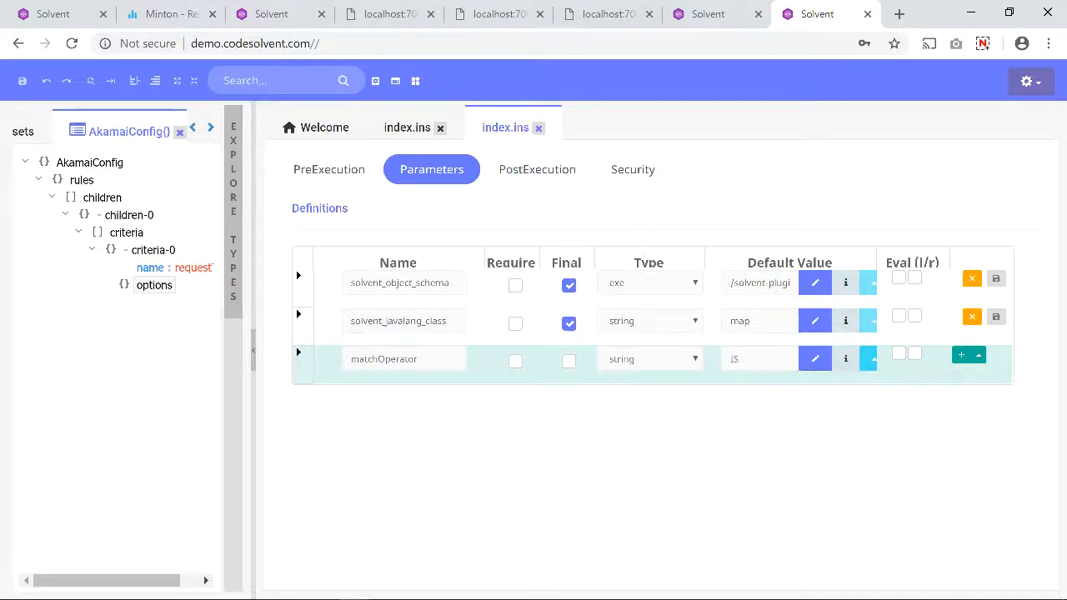
pyautogui.click(871, 358)
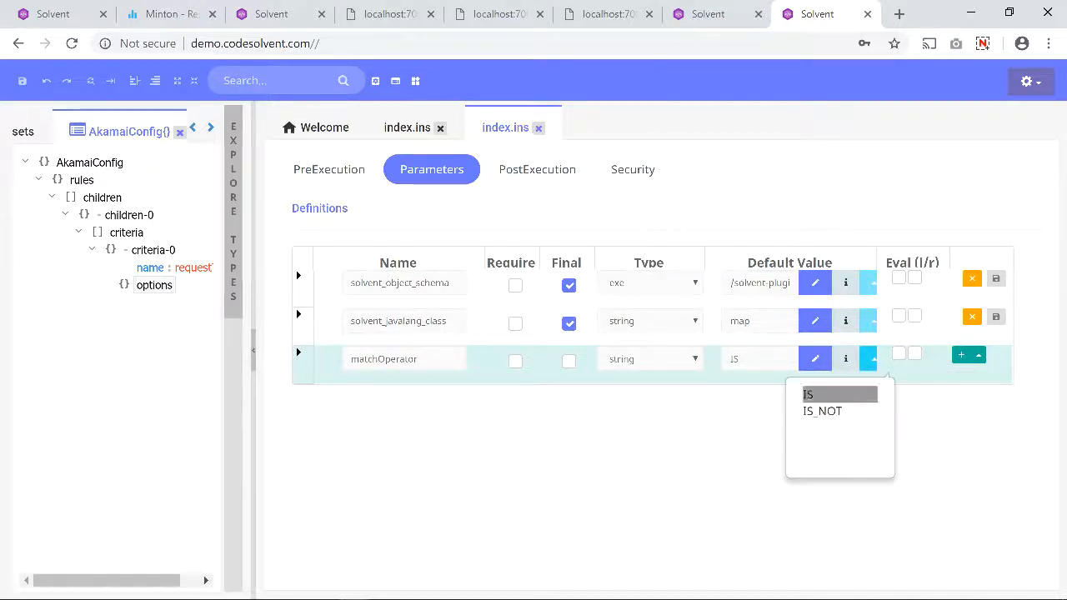
pyautogui.click(823, 411)
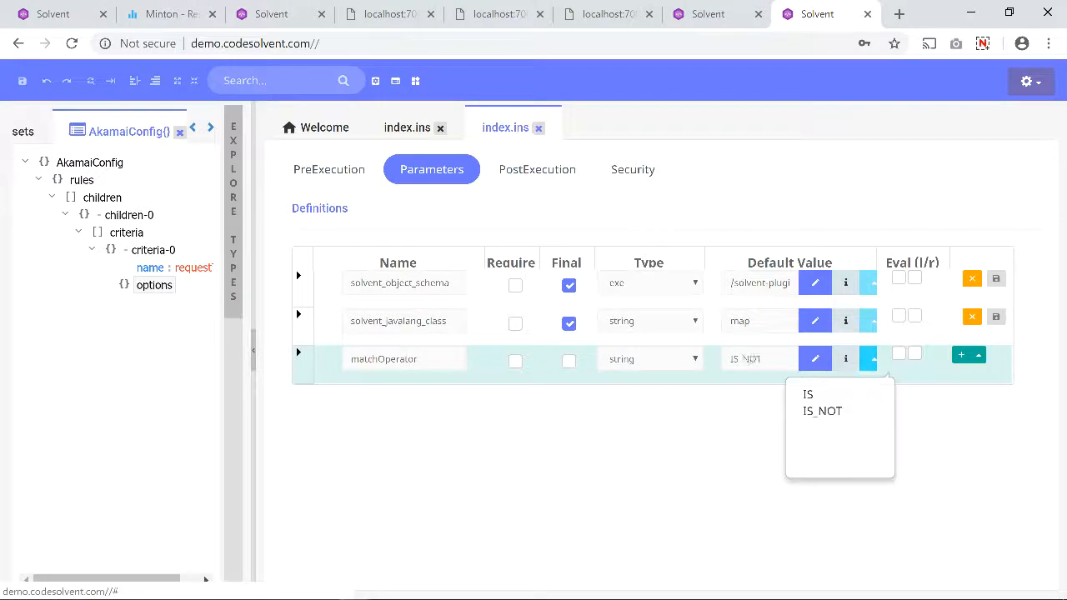
pyautogui.click(961, 355)
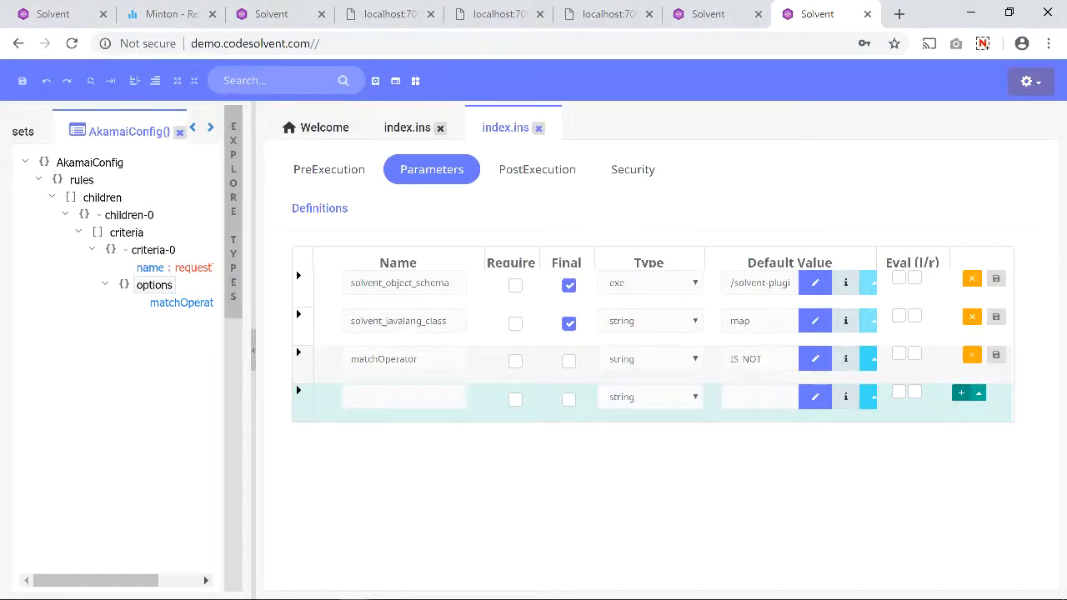
# - Add the value parameter from the schema to options with the default value ESI_FRAGMENT
pyautogui.click(978, 393)
pyautogui.click(899, 483)
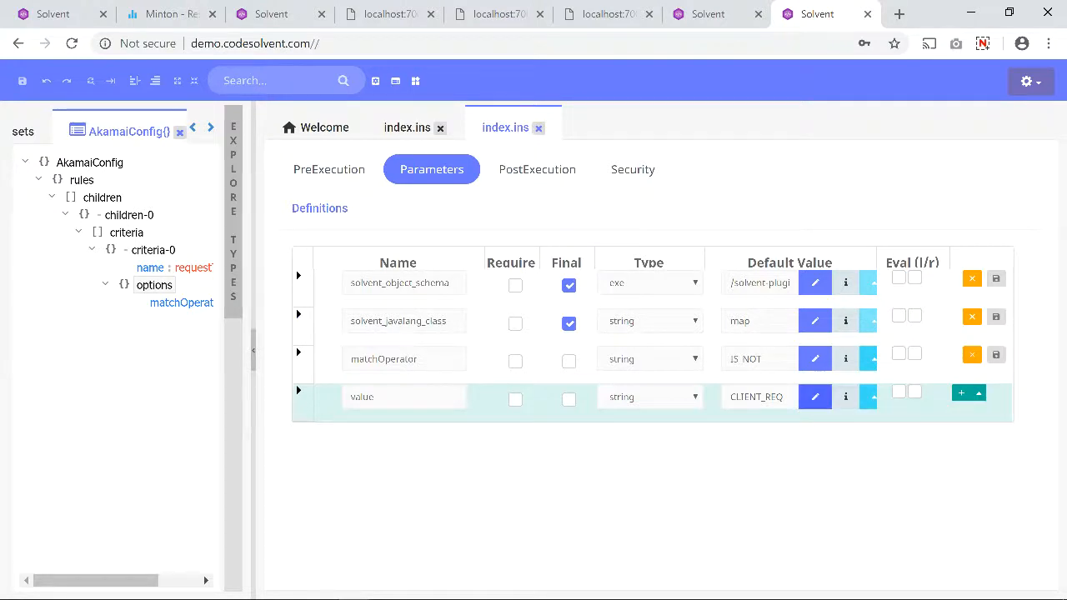
pyautogui.click(871, 398)
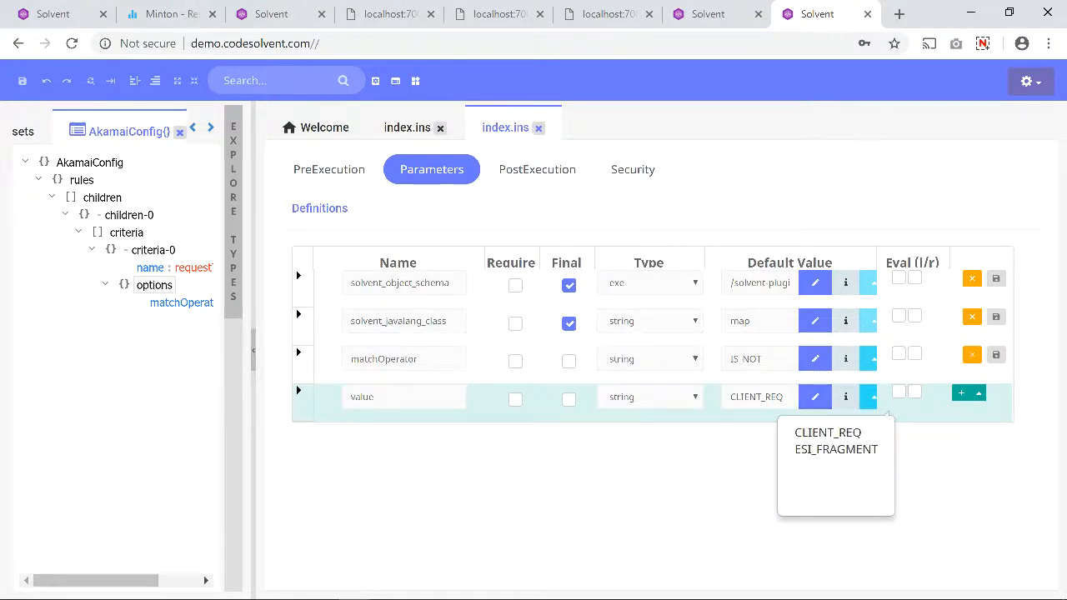
pyautogui.click(836, 449)
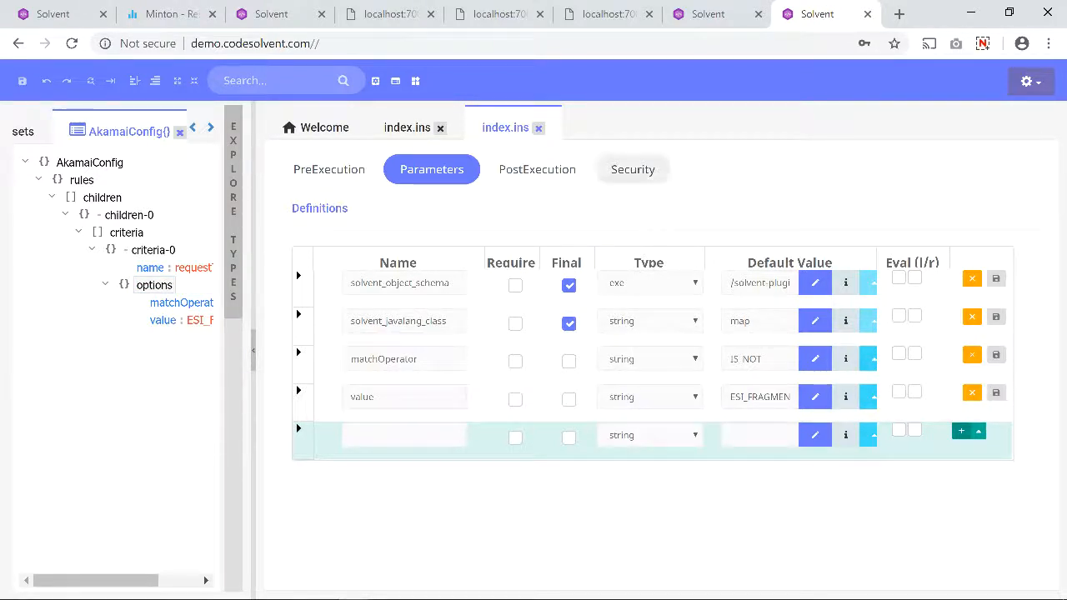
pyautogui.click(632, 169)
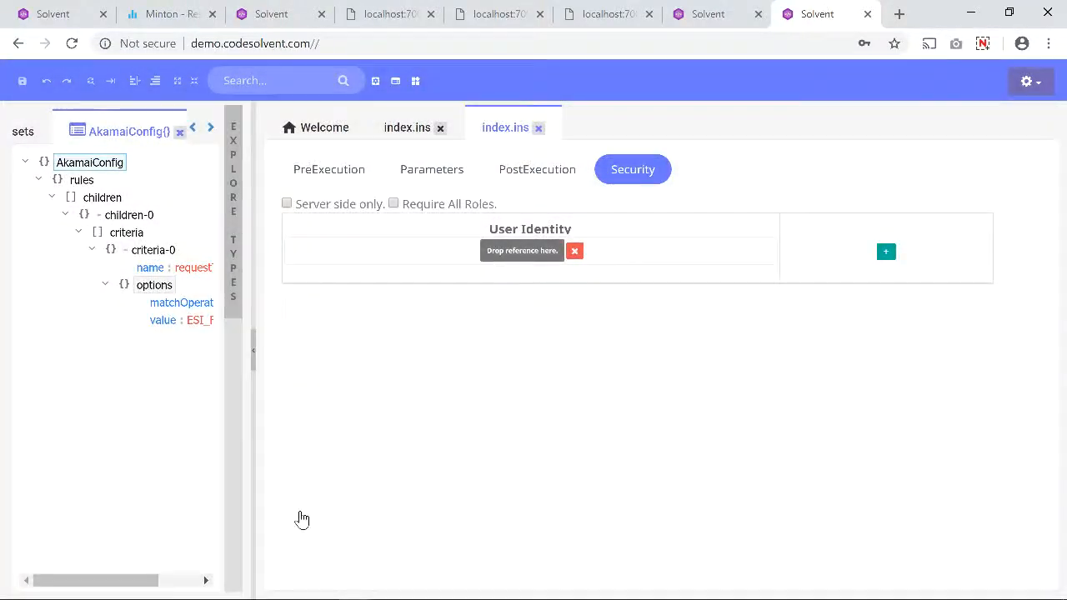
pyautogui.rightClick(100, 165)
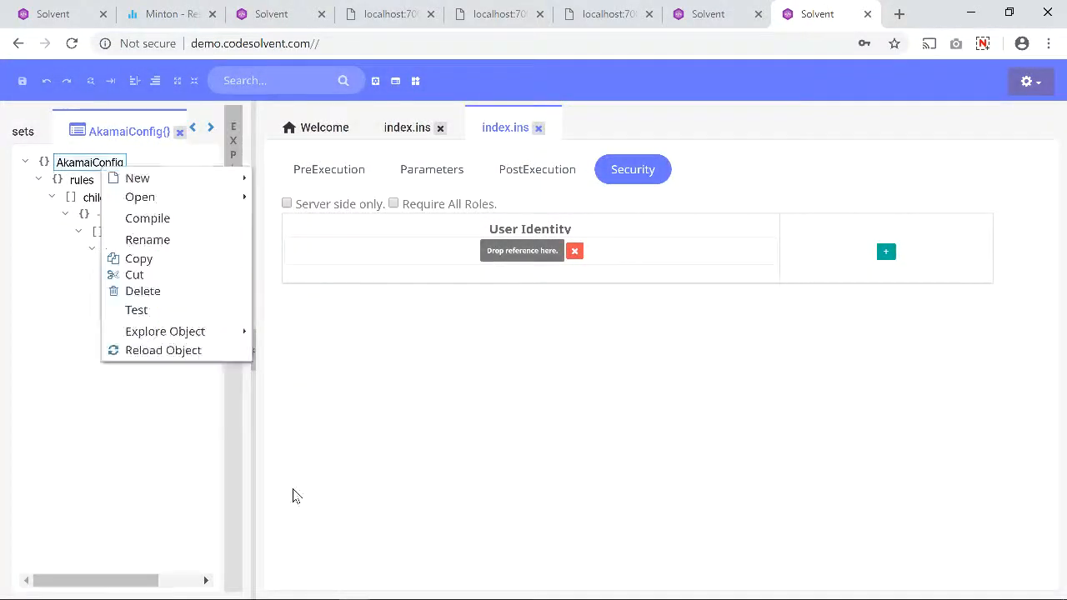
pyautogui.moveTo(158, 197)
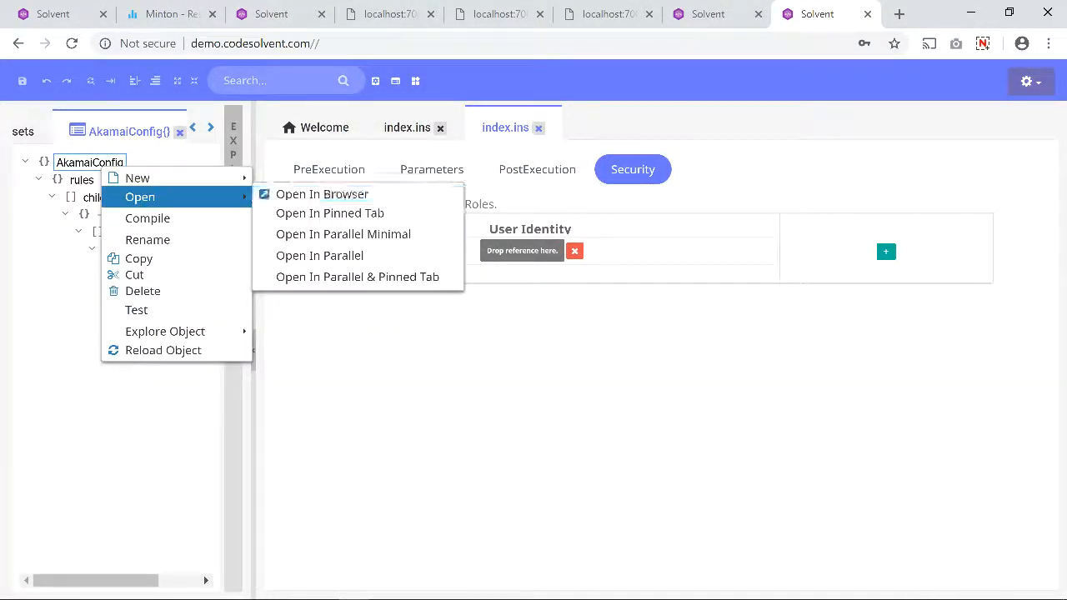
pyautogui.click(417, 358)
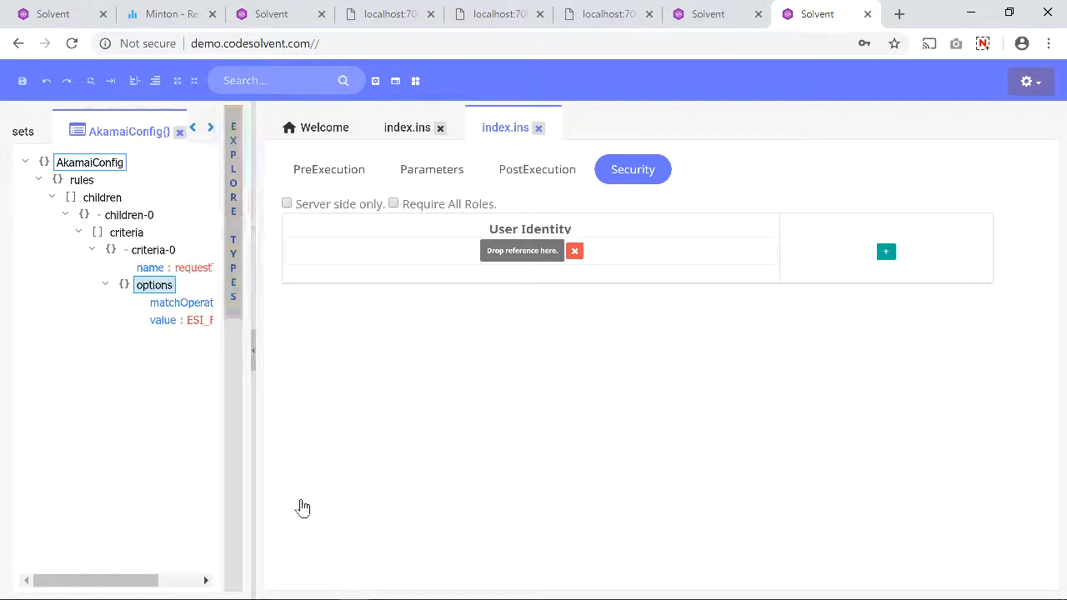
# - Open the AkamaiConfig object in the browser and follow the blocked pop-up's link to its index.ins page
pyautogui.rightClick(98, 166)
pyautogui.moveTo(143, 200)
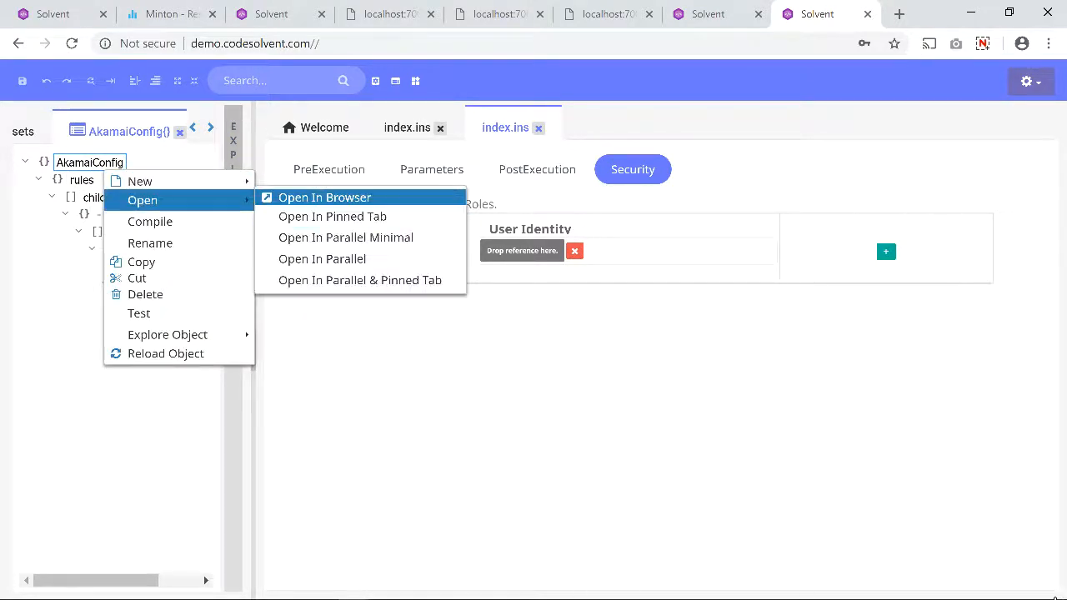
pyautogui.click(325, 197)
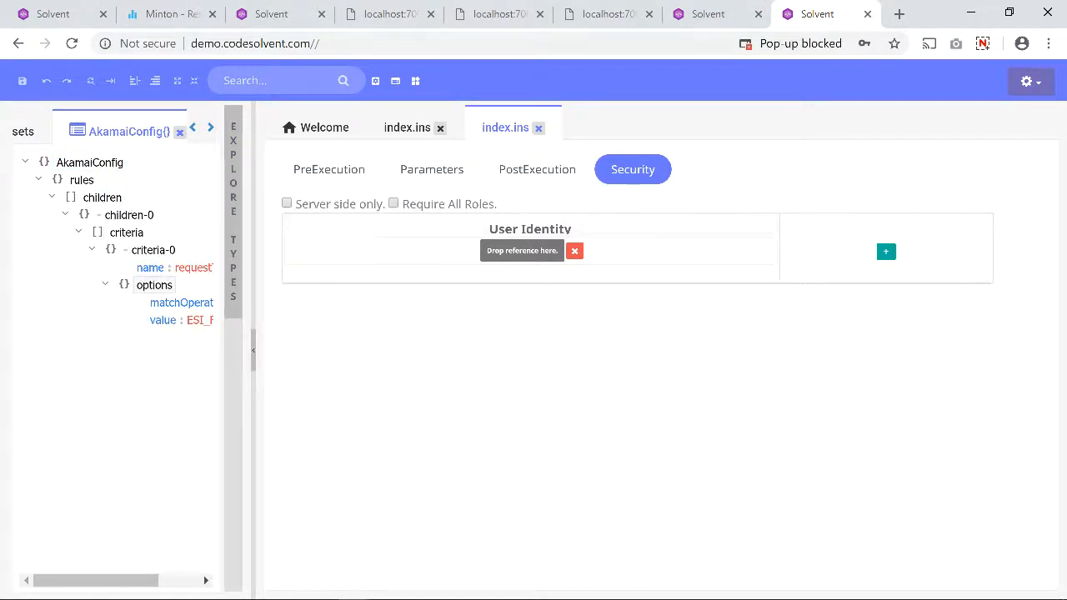
pyautogui.click(796, 43)
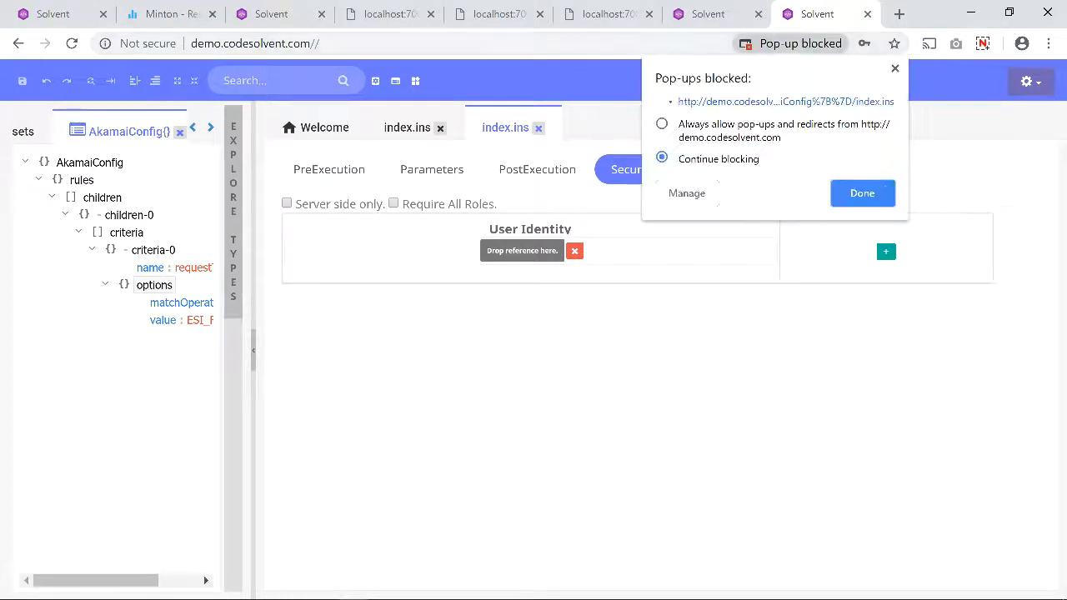
pyautogui.click(785, 101)
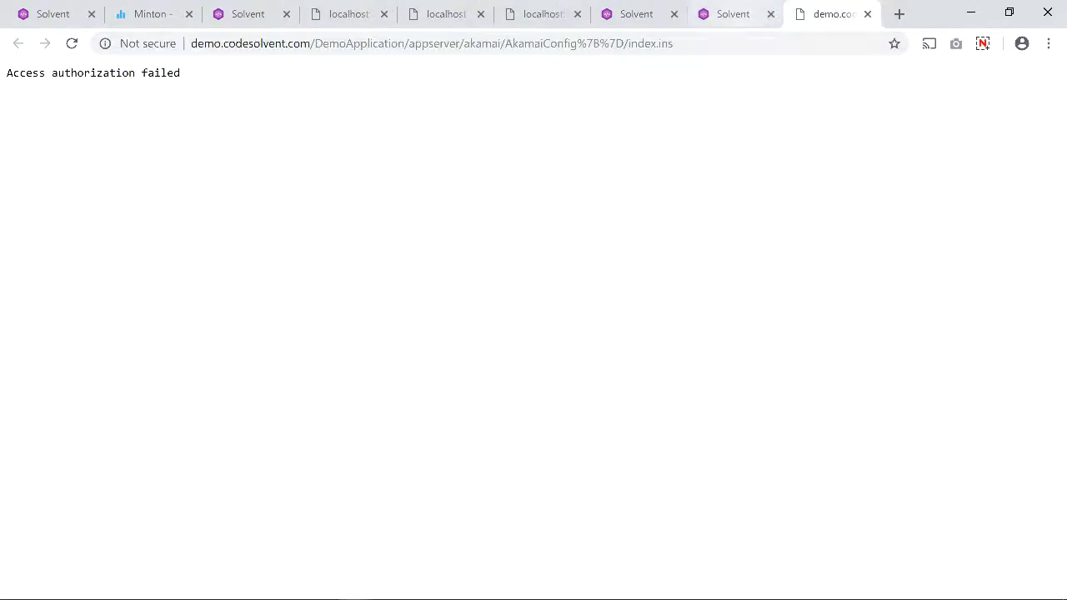
# - Enable and save the Server side only security option for index.ins in Solvent, and reload the AkamaiConfig page in its browser tab
pyautogui.click(734, 14)
pyautogui.click(287, 203)
pyautogui.hotkey('ctrl', 's')
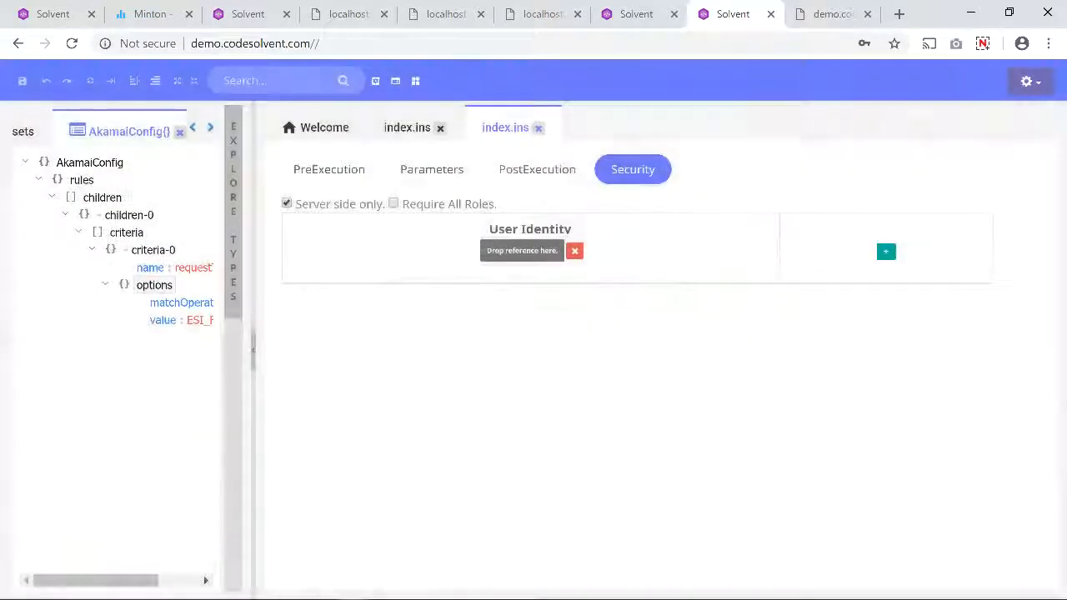
pyautogui.click(287, 204)
pyautogui.hotkey('ctrl', 's')
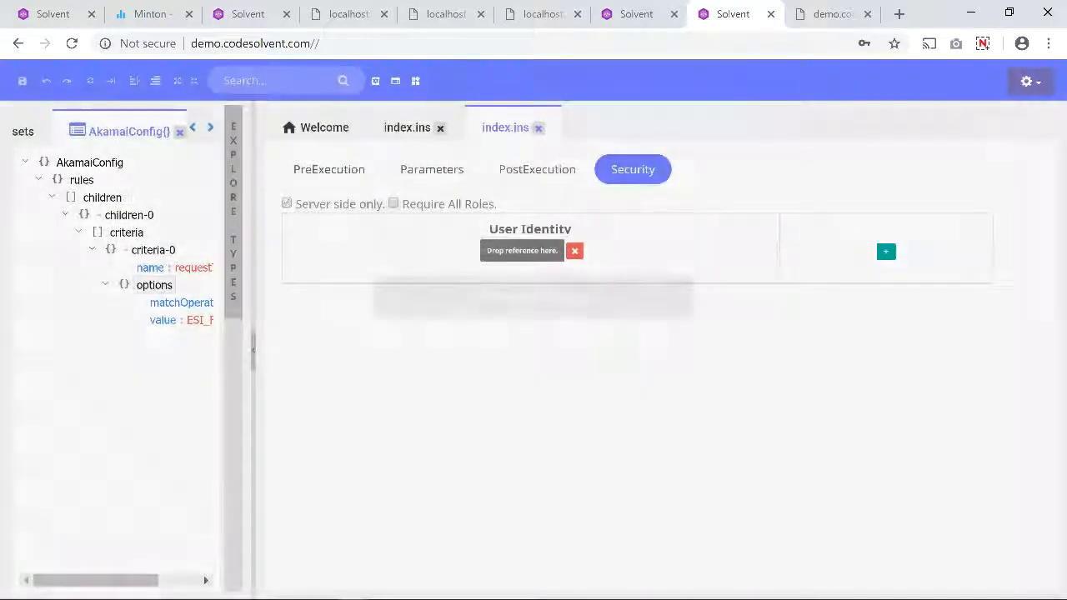
pyautogui.click(832, 14)
pyautogui.click(71, 43)
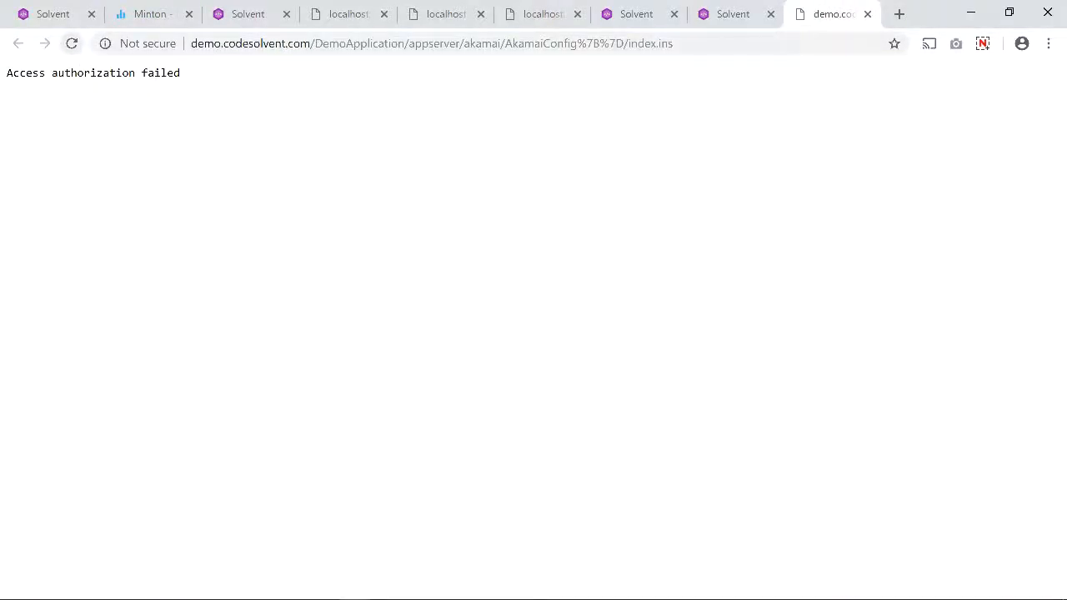